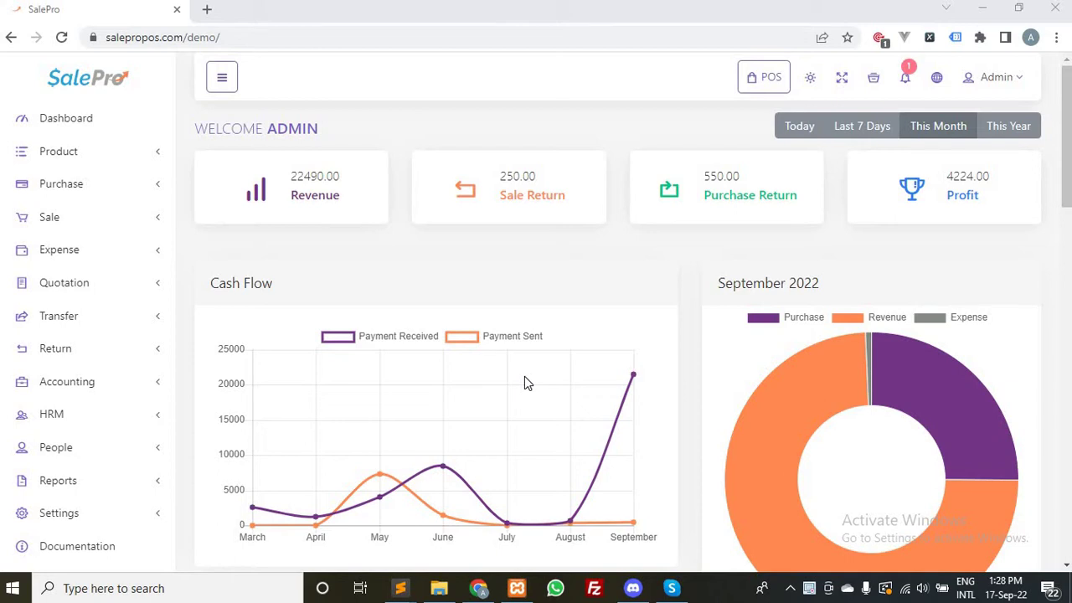
Expand Settings and open the Unit list (Piece, dozen box, kilogram, gram) in a new tab
click(81, 512)
scroll(86, 513, down, 3)
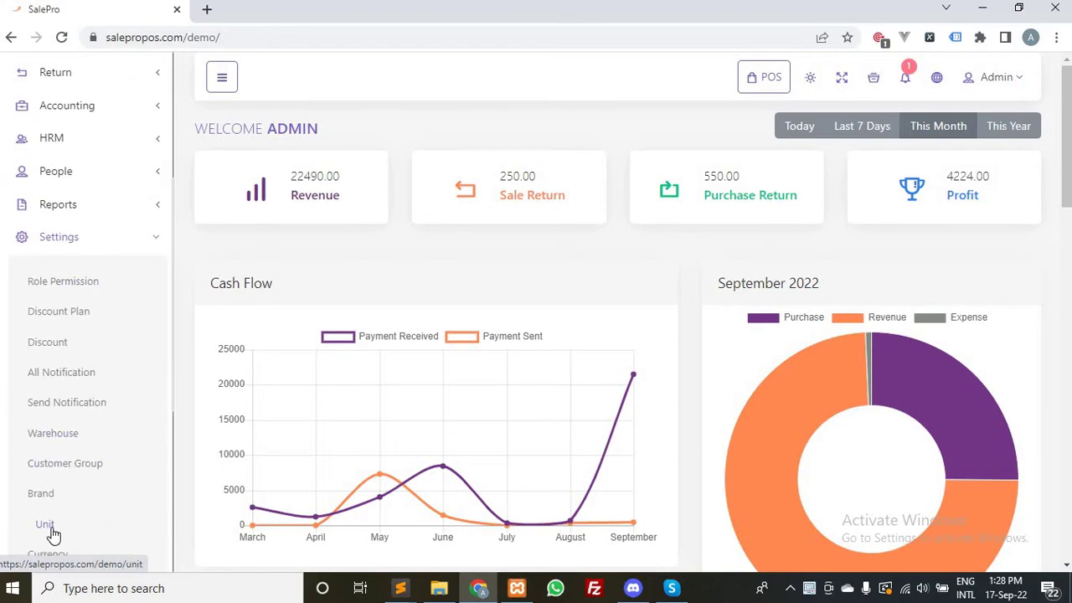
scroll(52, 533, down, 2)
middle_click(45, 409)
click(297, 13)
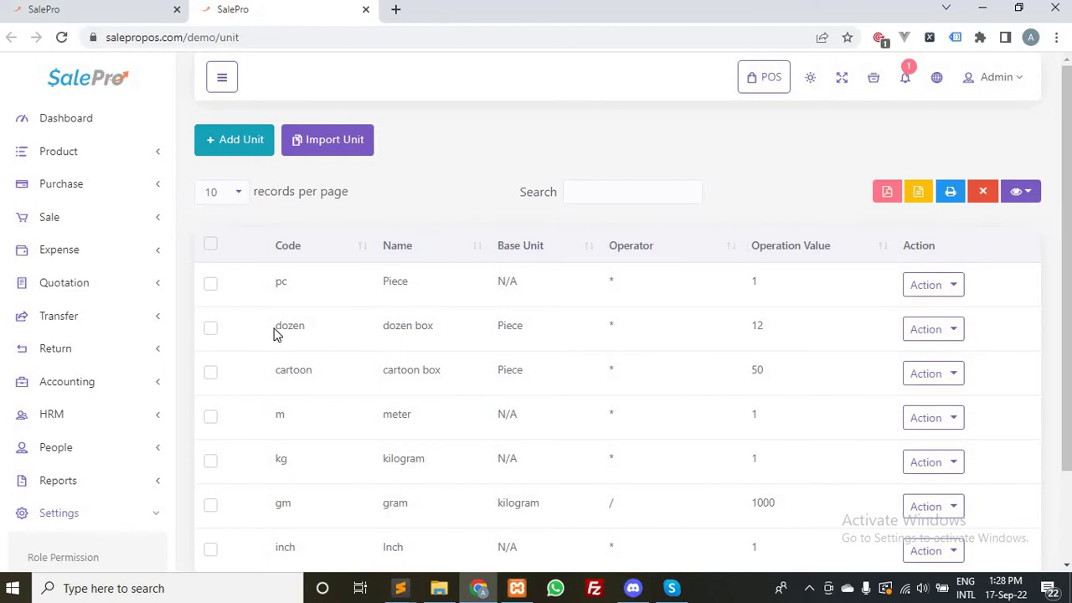
double_click(284, 330)
click(465, 345)
click(921, 330)
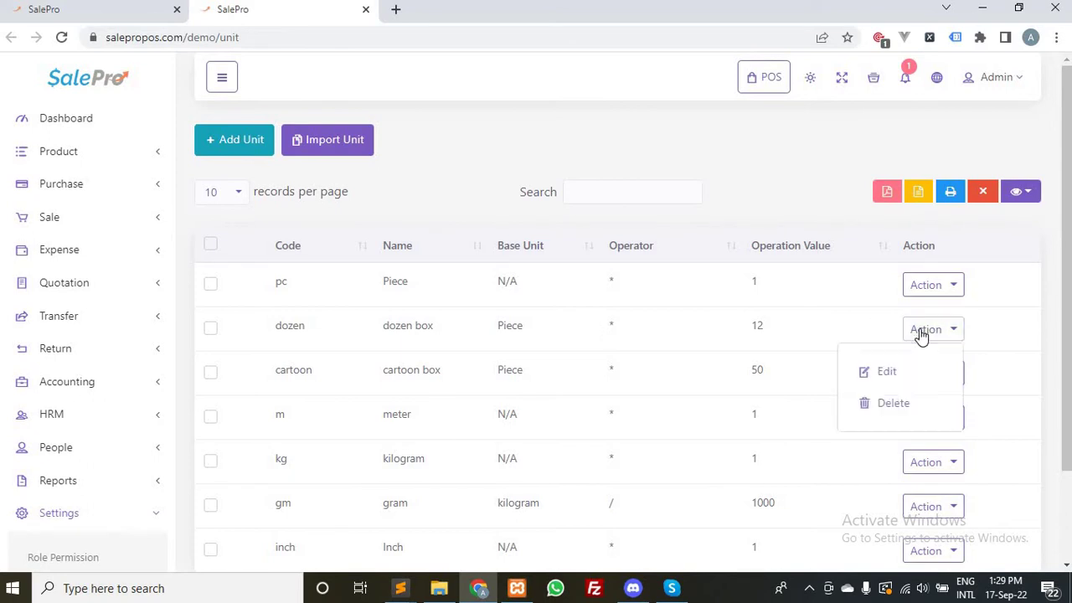
click(887, 374)
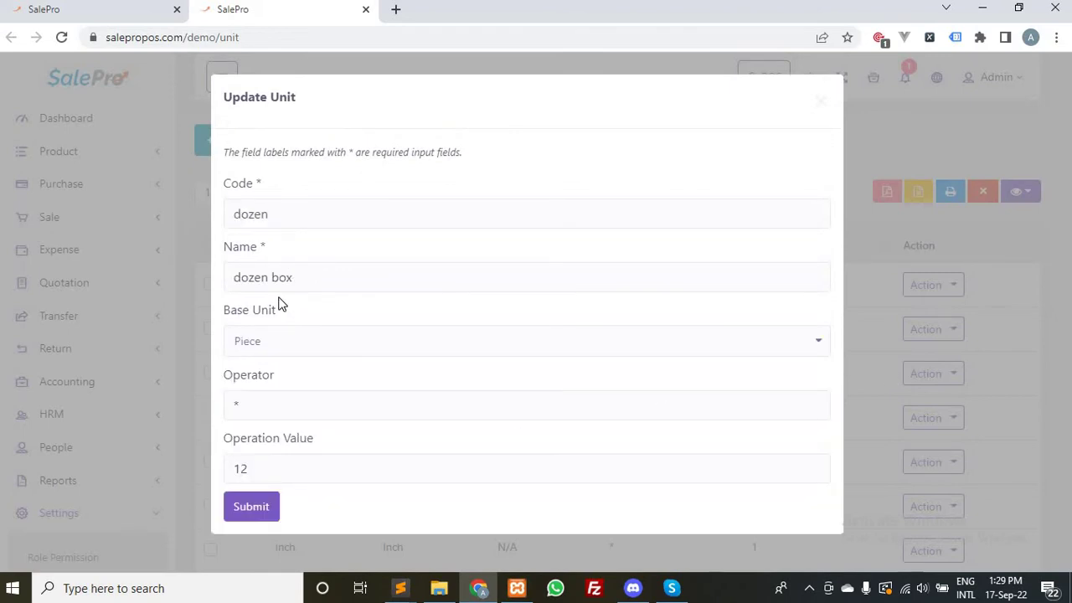
click(273, 350)
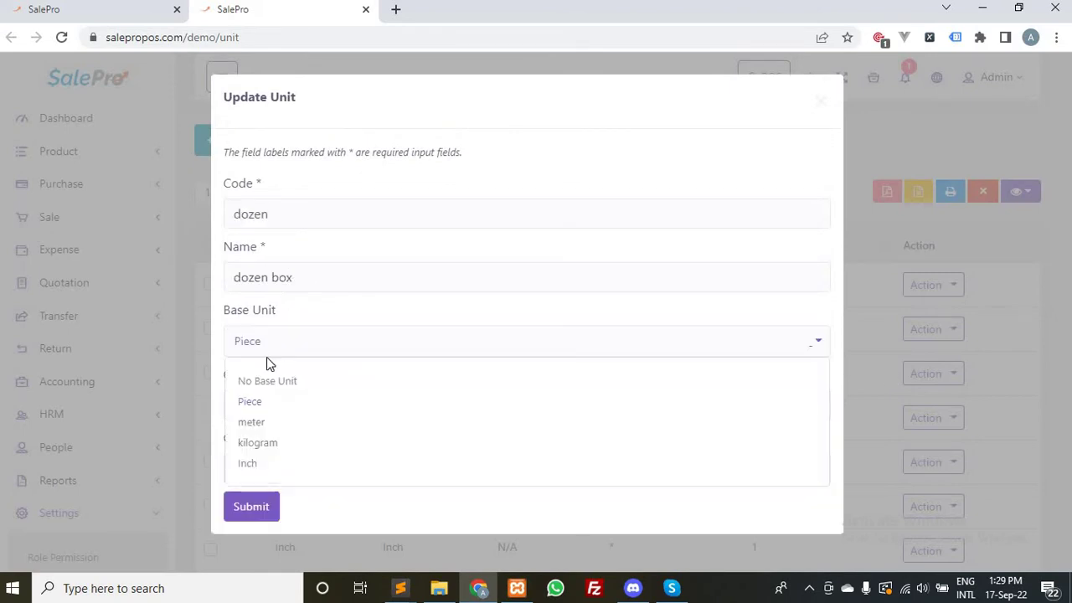
click(261, 318)
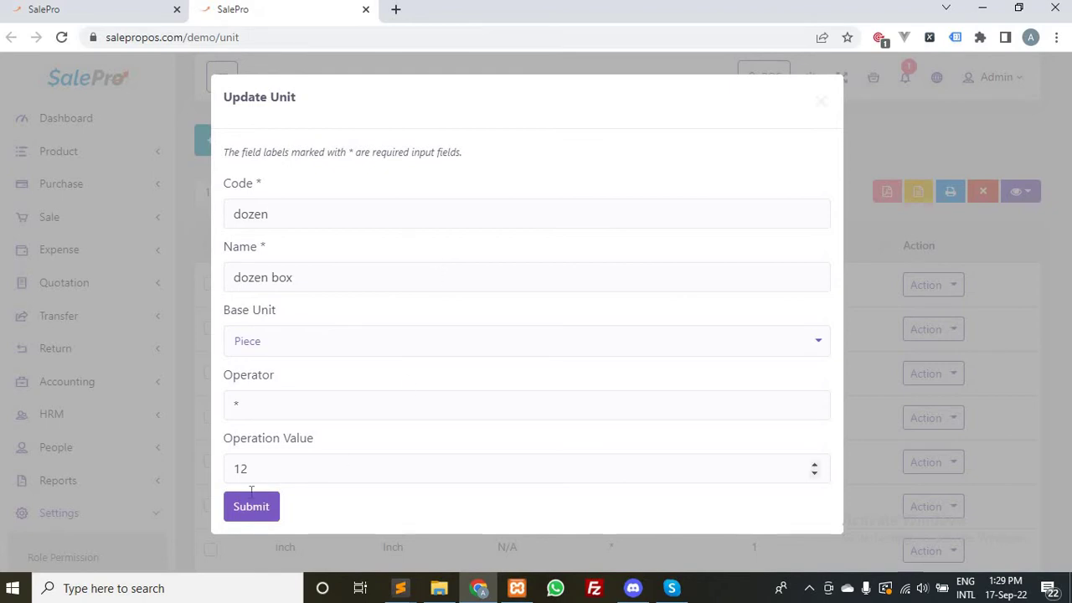
drag(256, 470, 235, 473)
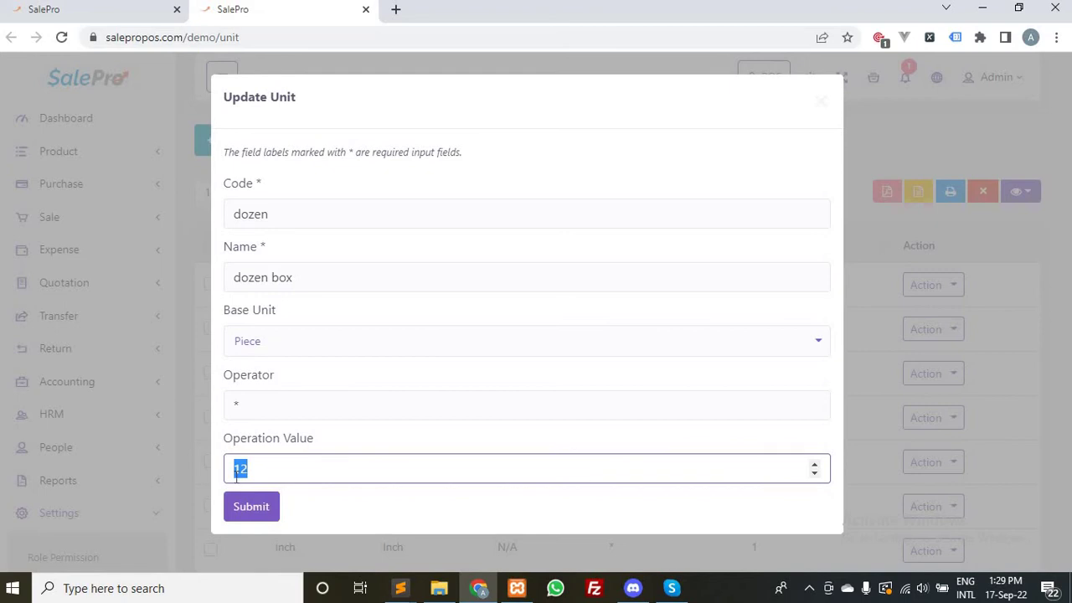
click(820, 107)
scroll(770, 558, down, 3)
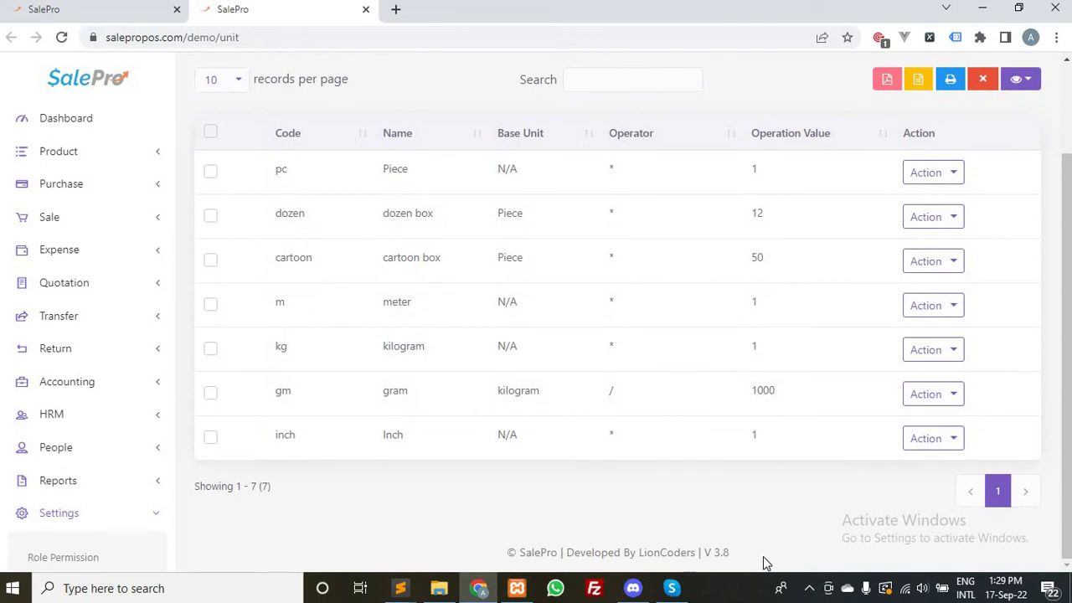
scroll(763, 556, up, 1)
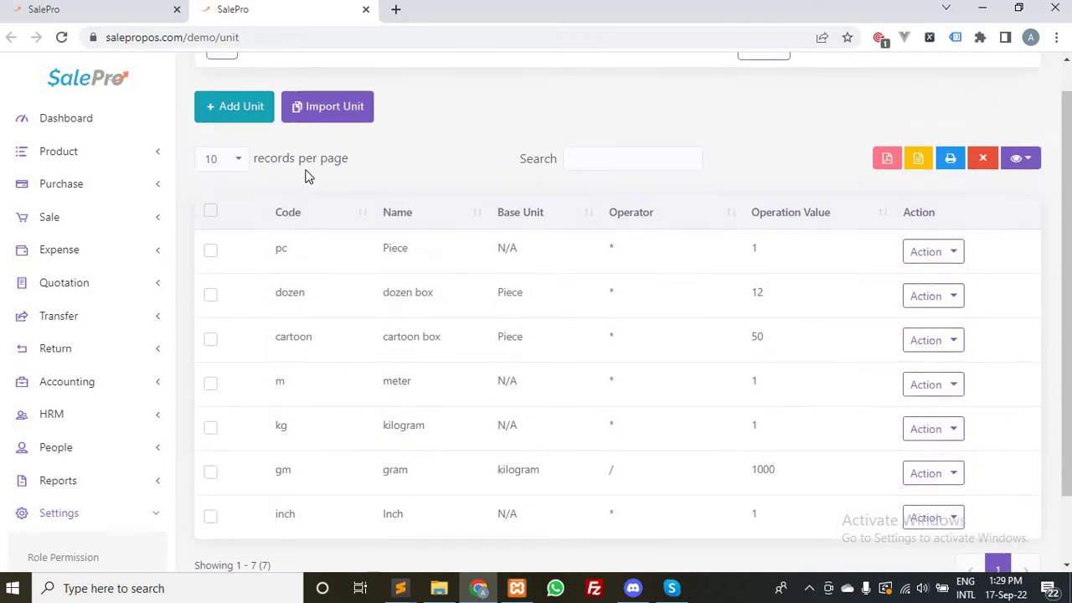
Start a new unit with code TN and name Ton
click(246, 106)
drag(289, 216, 197, 217)
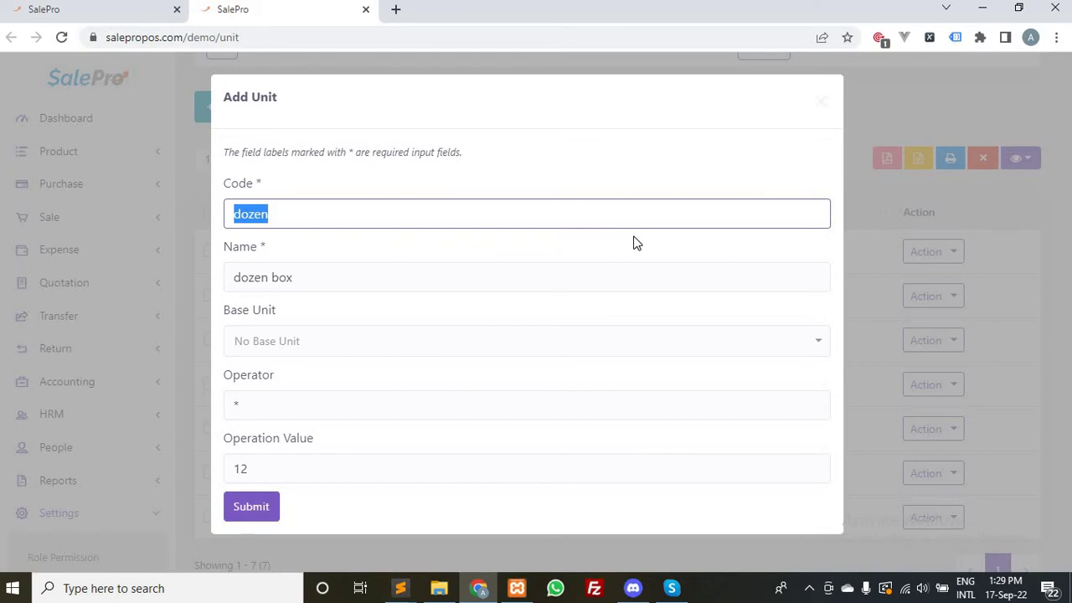
text(T)
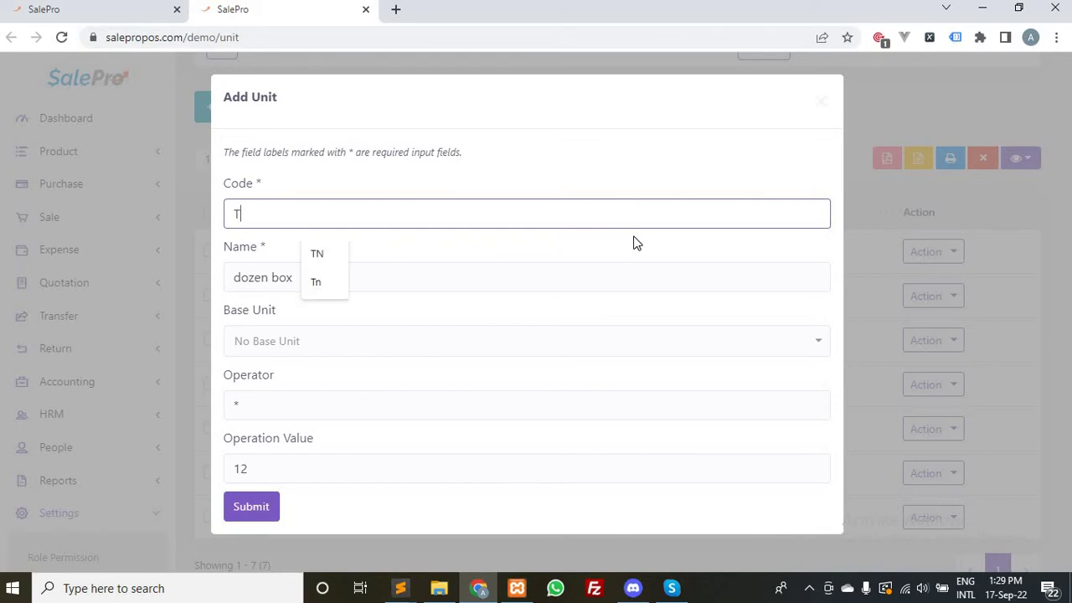
text(N)
click(287, 276)
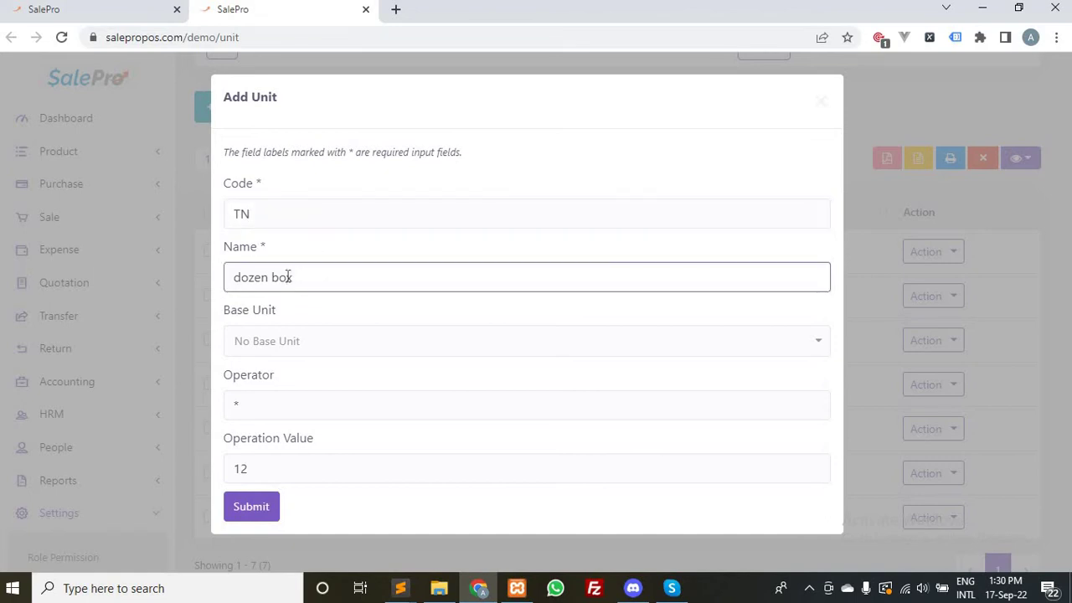
triple_click(287, 276)
text(Ton)
Base Ton on kilogram with operator * and value 1000, then submit it
click(356, 347)
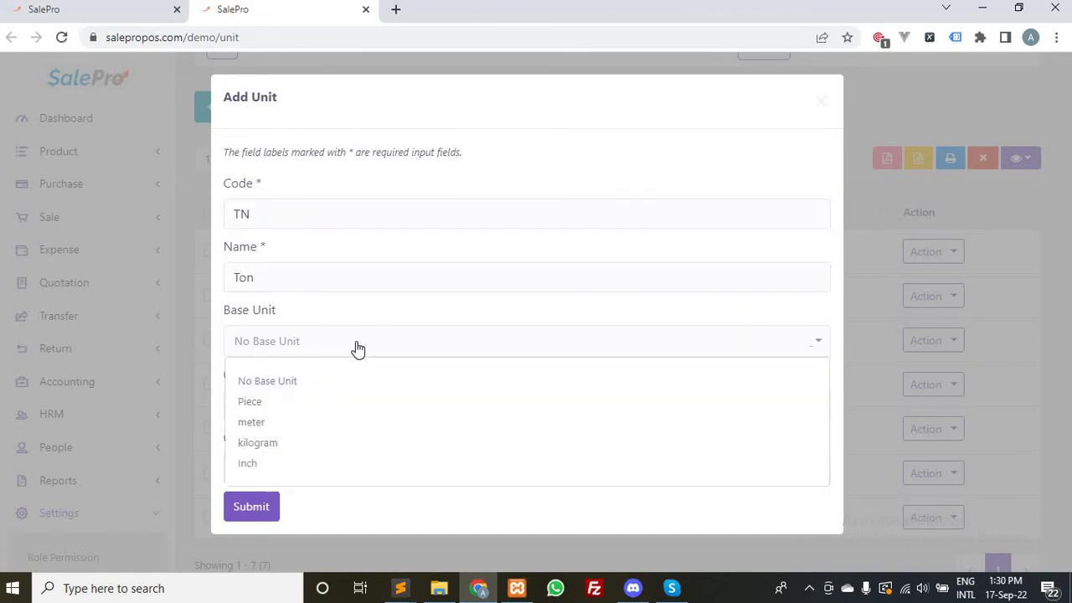
click(281, 444)
click(275, 401)
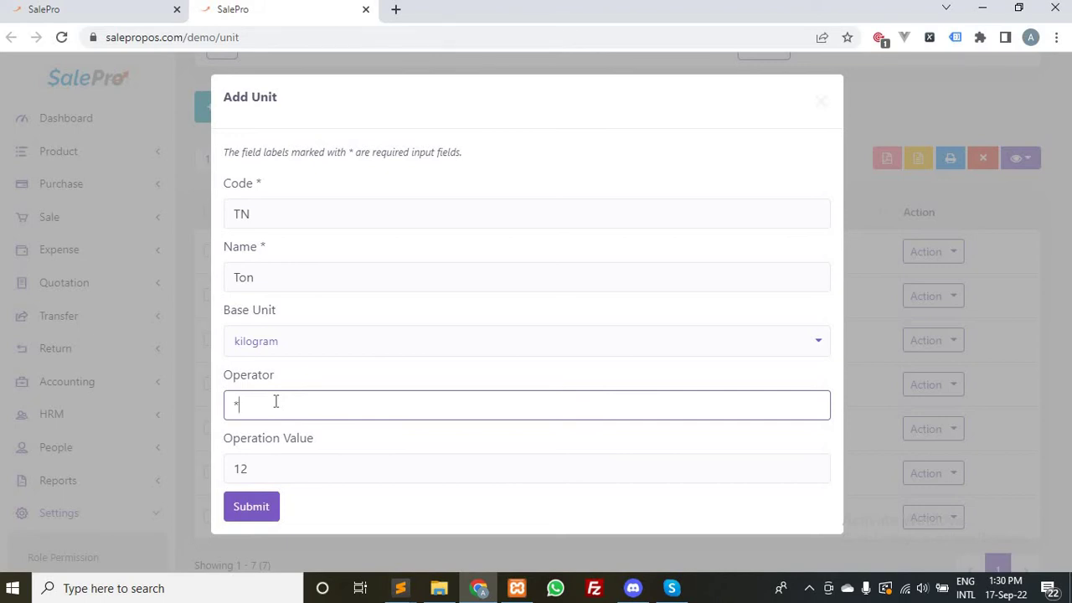
double_click(235, 404)
click(326, 469)
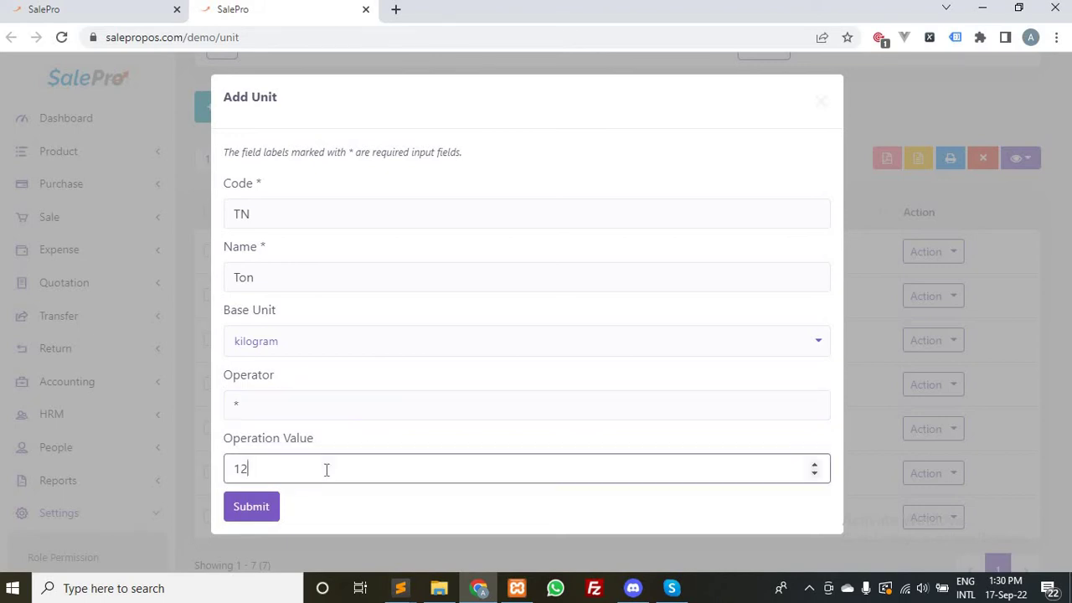
key(BackSpace)
text(000)
click(262, 509)
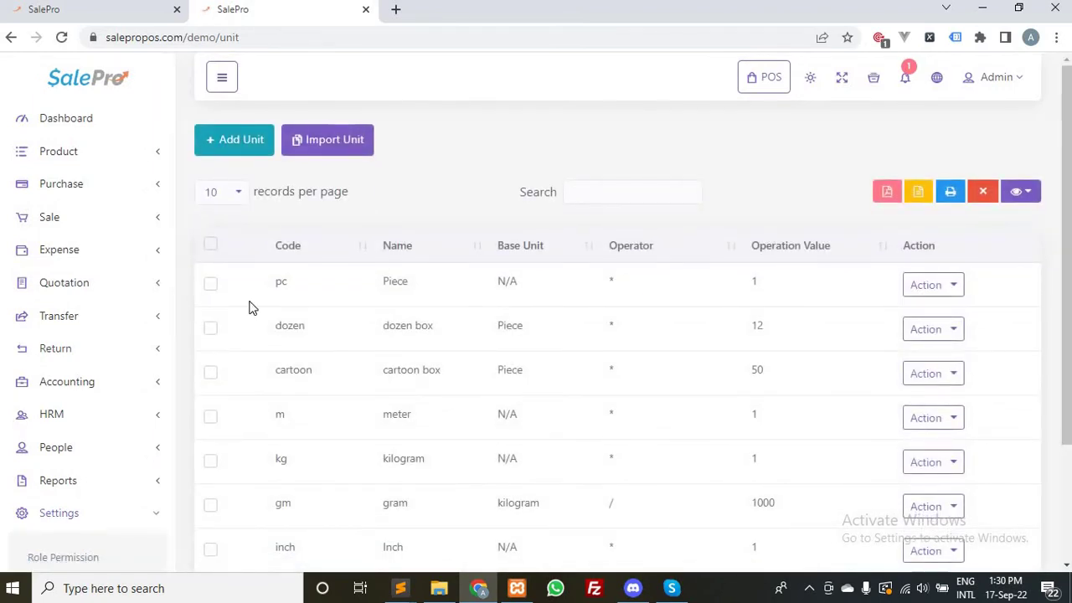
Filter a new Product List tab to 'pota' and open potato's edit page separately
click(71, 155)
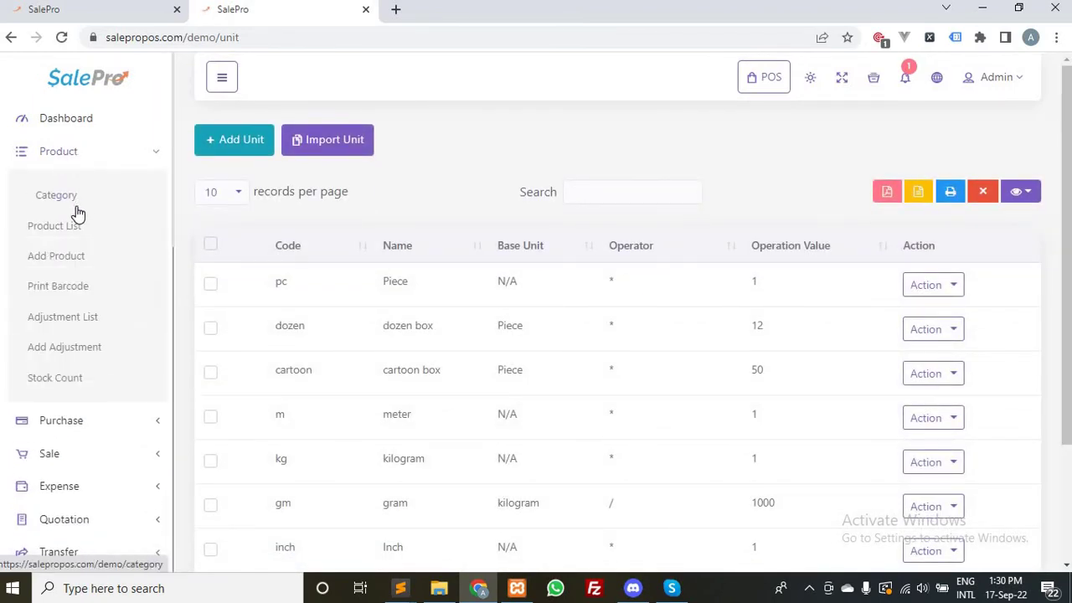
middle_click(75, 226)
click(176, 10)
click(254, 21)
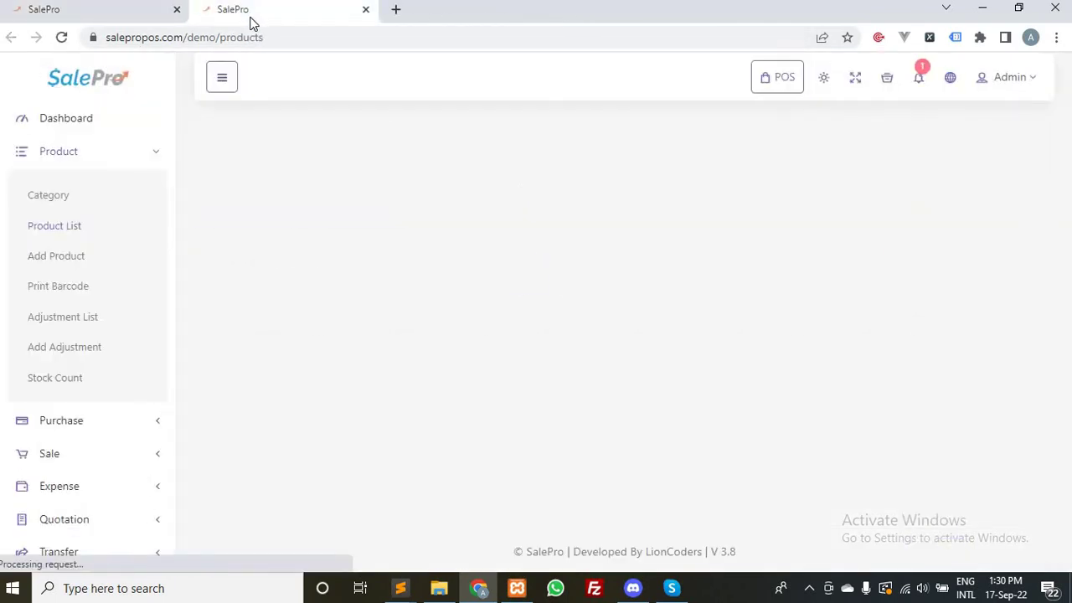
click(581, 190)
text(pota)
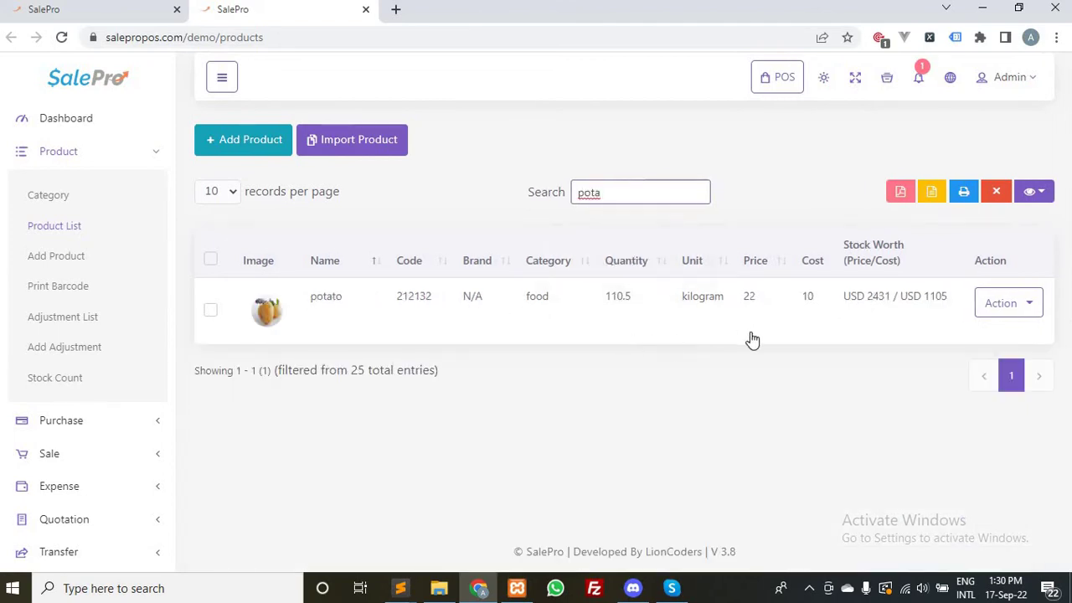
click(1021, 309)
middle_click(960, 221)
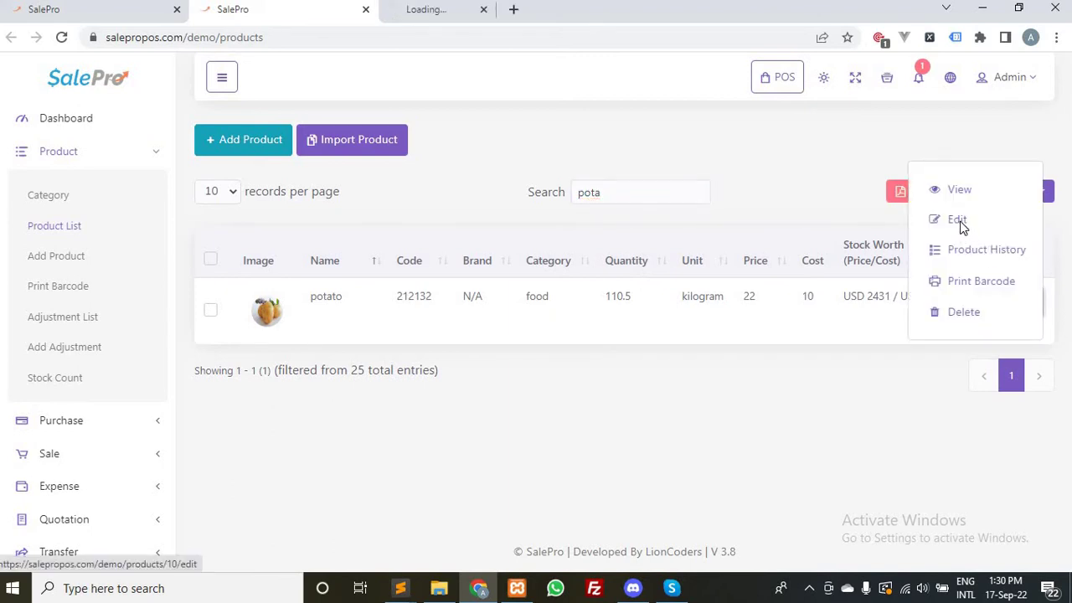
Review potato's Product Unit, Sale Unit and Purchase Unit fields on its edit page
click(476, 15)
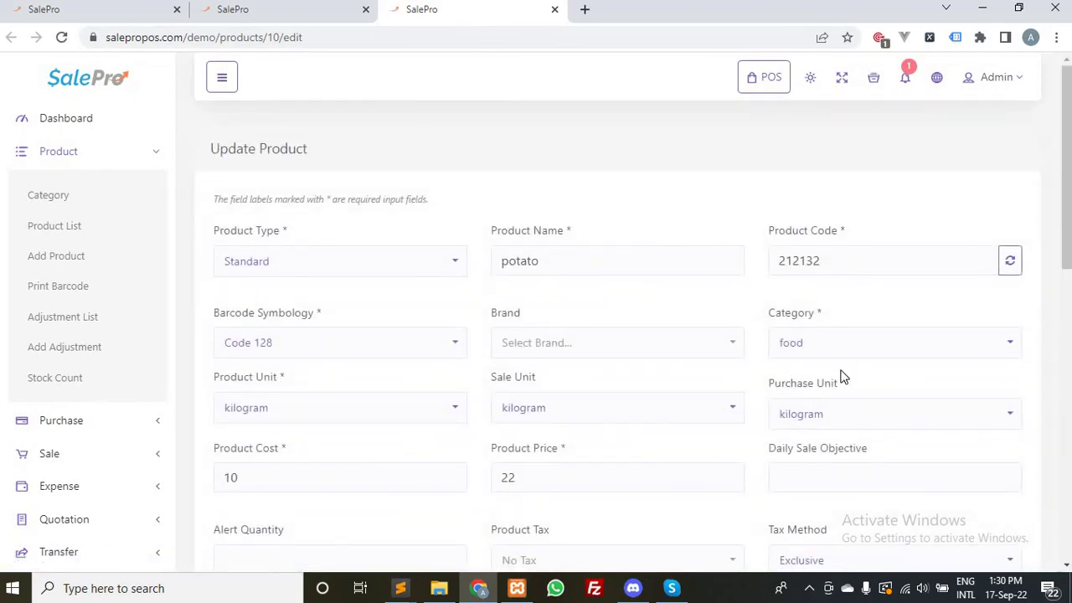
triple_click(220, 379)
click(430, 376)
drag(536, 379, 491, 379)
drag(774, 382, 825, 382)
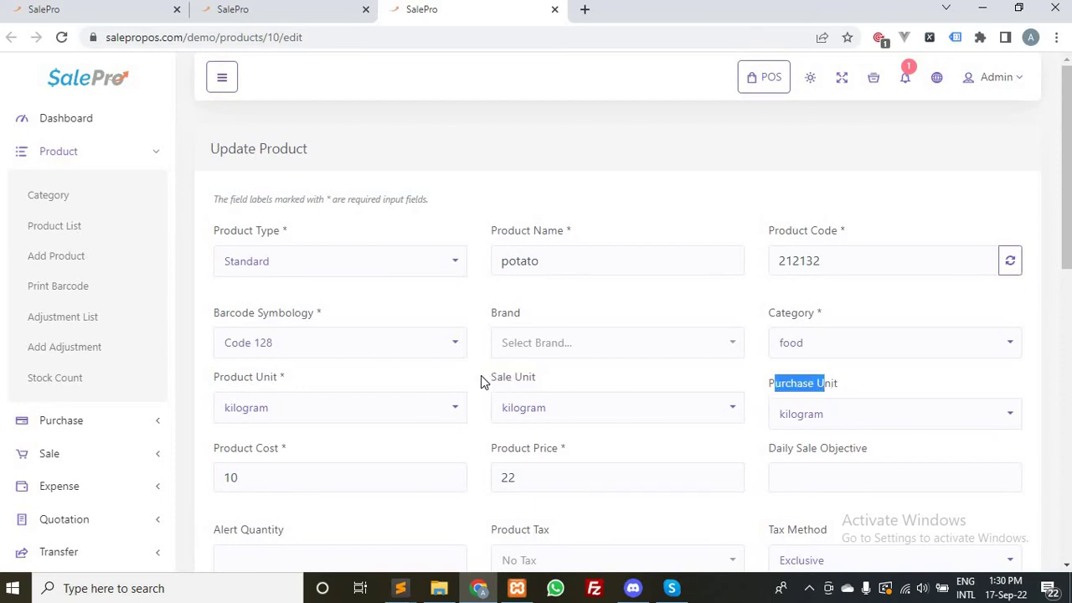
click(755, 382)
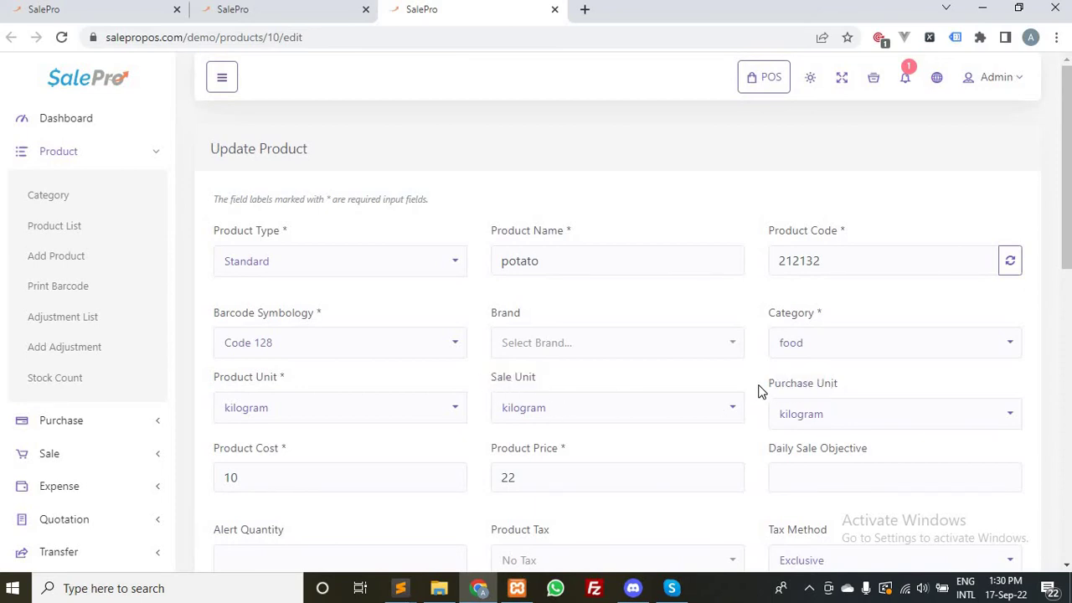
scroll(759, 391, down, 1)
Set potato's Purchase Unit to Ton and save the product
click(828, 344)
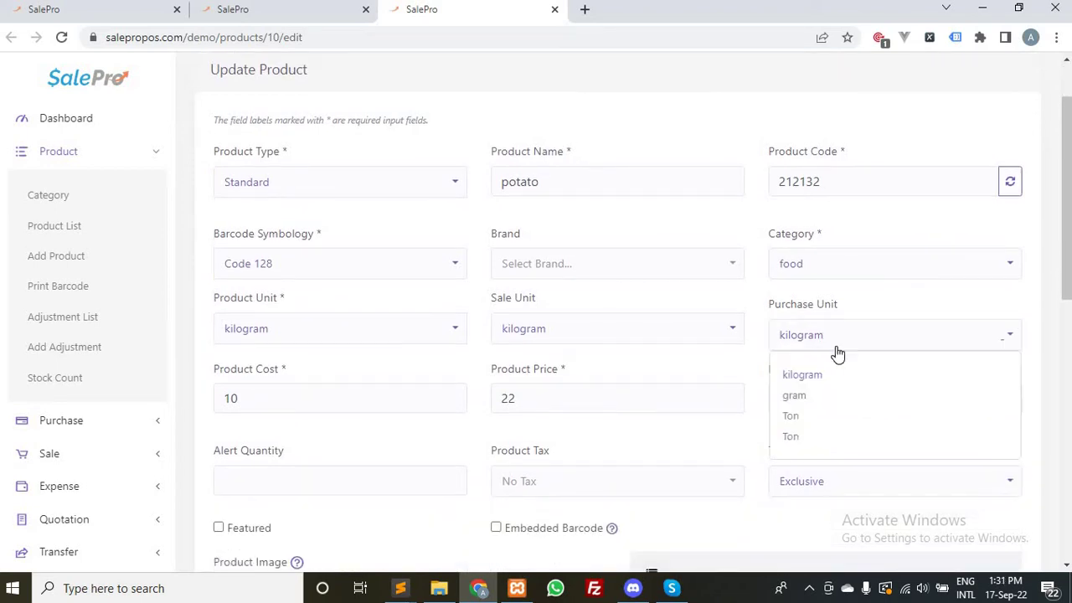
click(790, 417)
scroll(1009, 400, down, 5)
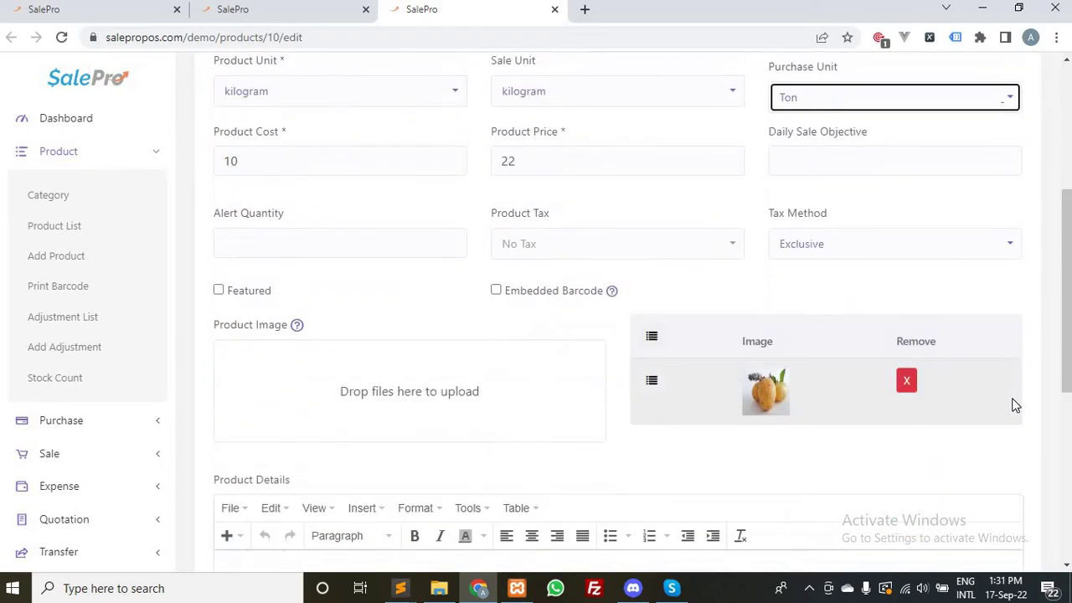
scroll(1013, 402, down, 3)
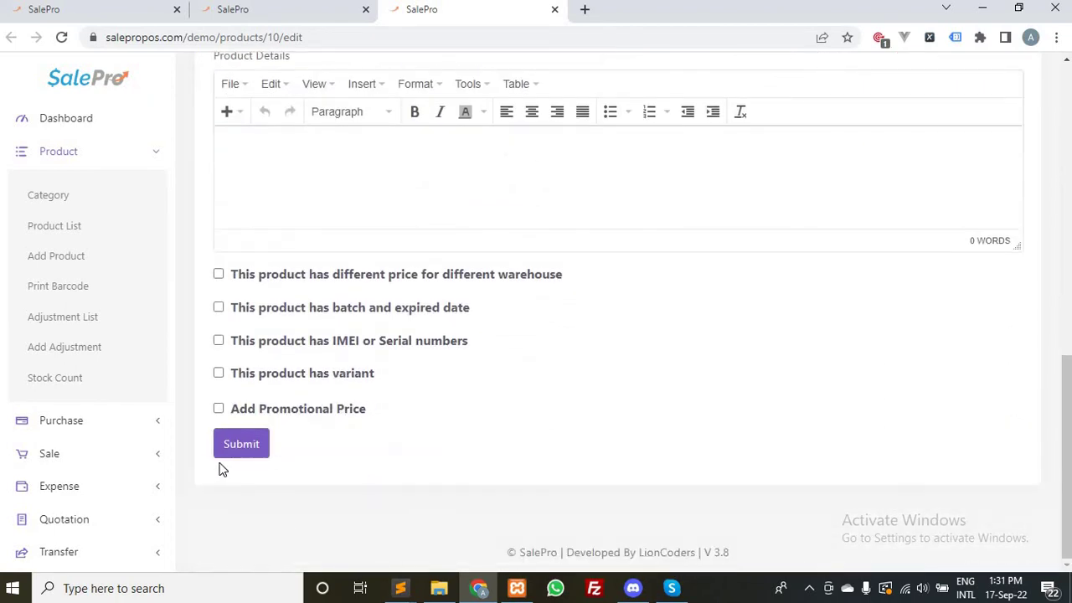
click(238, 452)
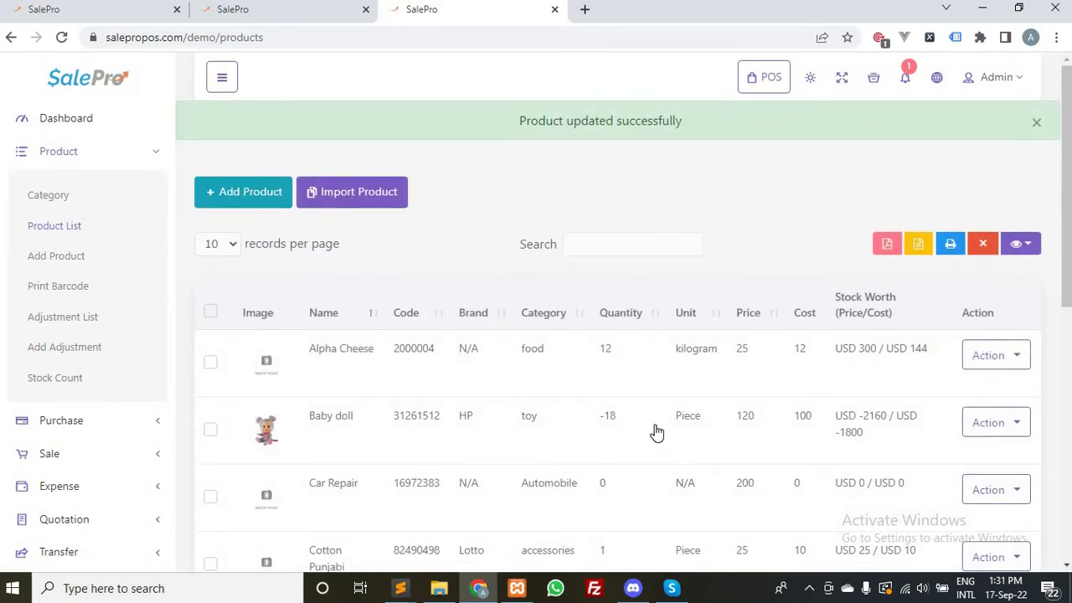
Search the product list for 'pota' and open potato's details to check its unit
scroll(653, 432, down, 2)
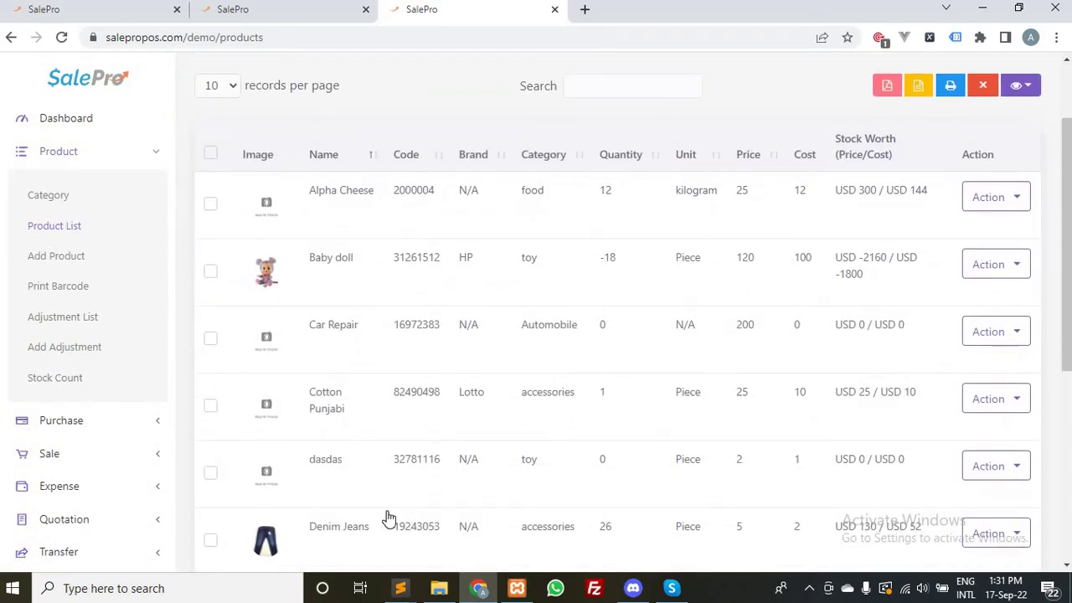
click(623, 84)
text(pota)
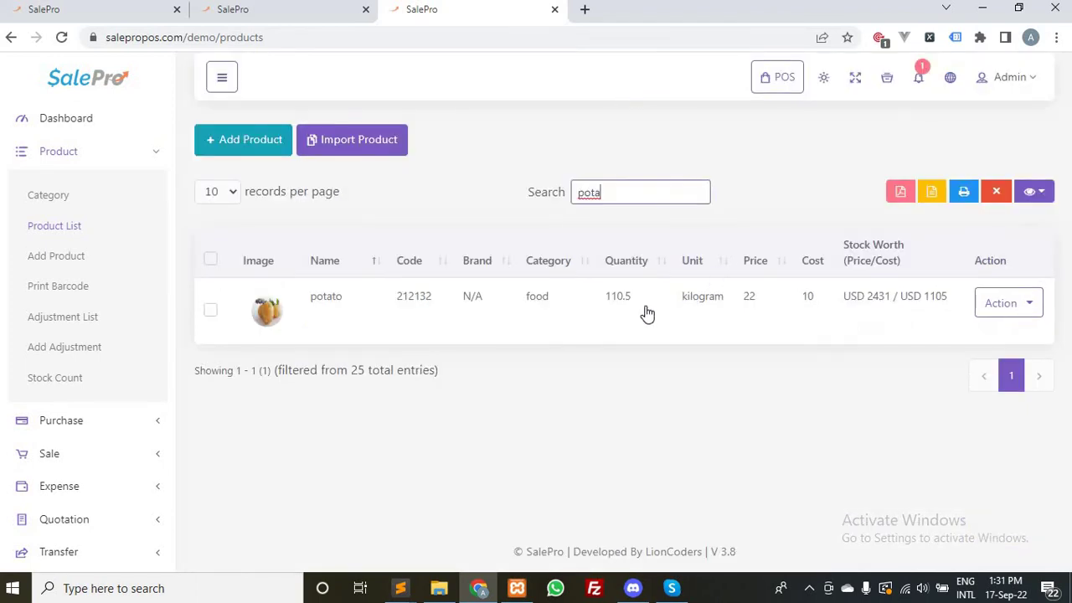
click(648, 313)
scroll(644, 310, down, 1)
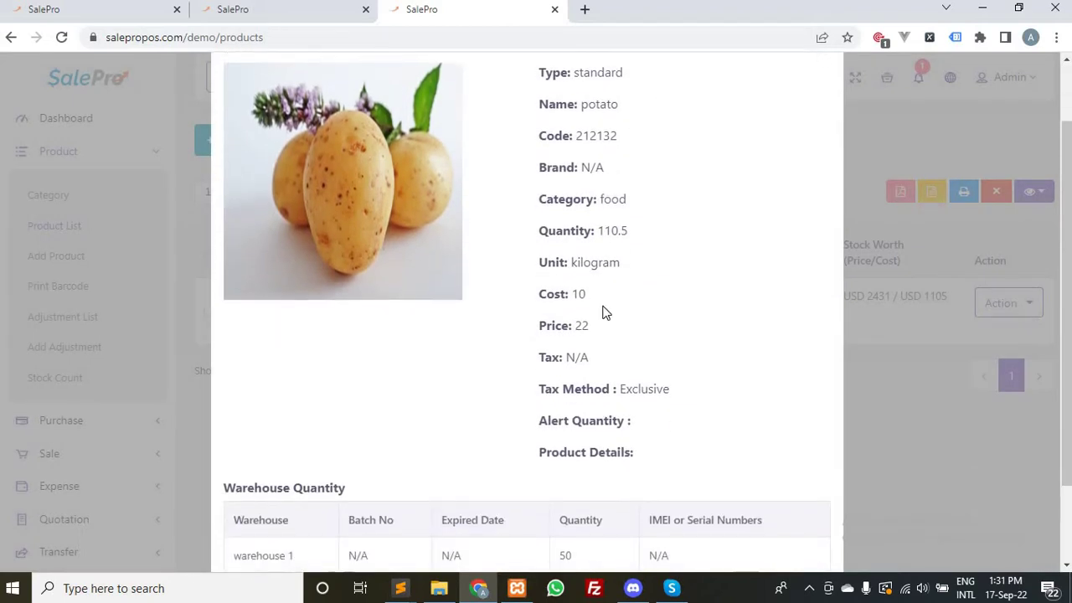
drag(621, 263, 575, 263)
click(620, 261)
Check potato's details, noting its cost value of 10
scroll(617, 255, down, 1)
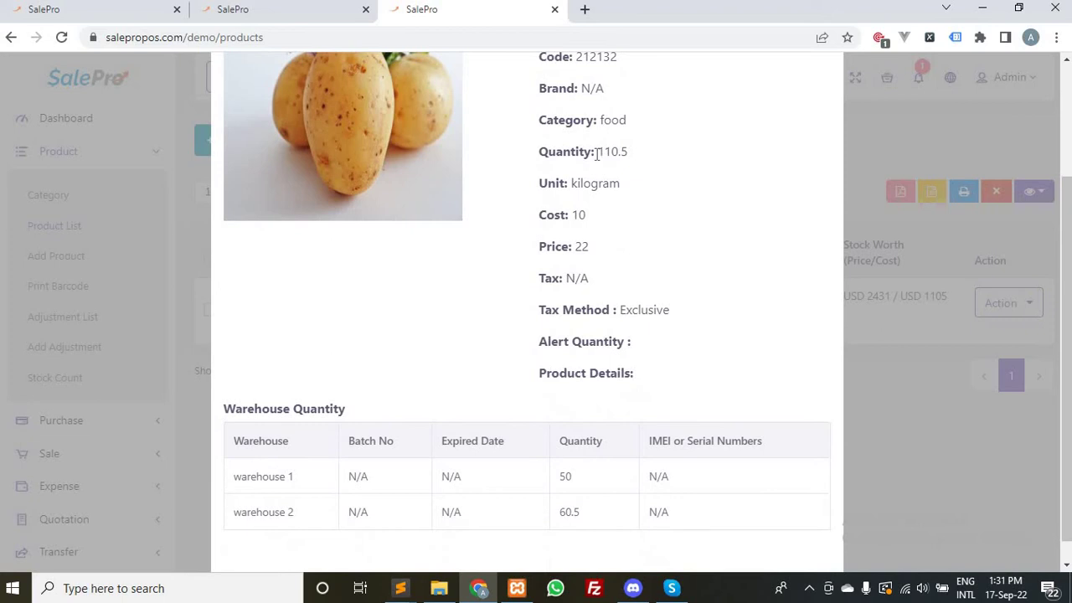
drag(595, 151, 627, 153)
click(686, 229)
scroll(688, 231, up, 1)
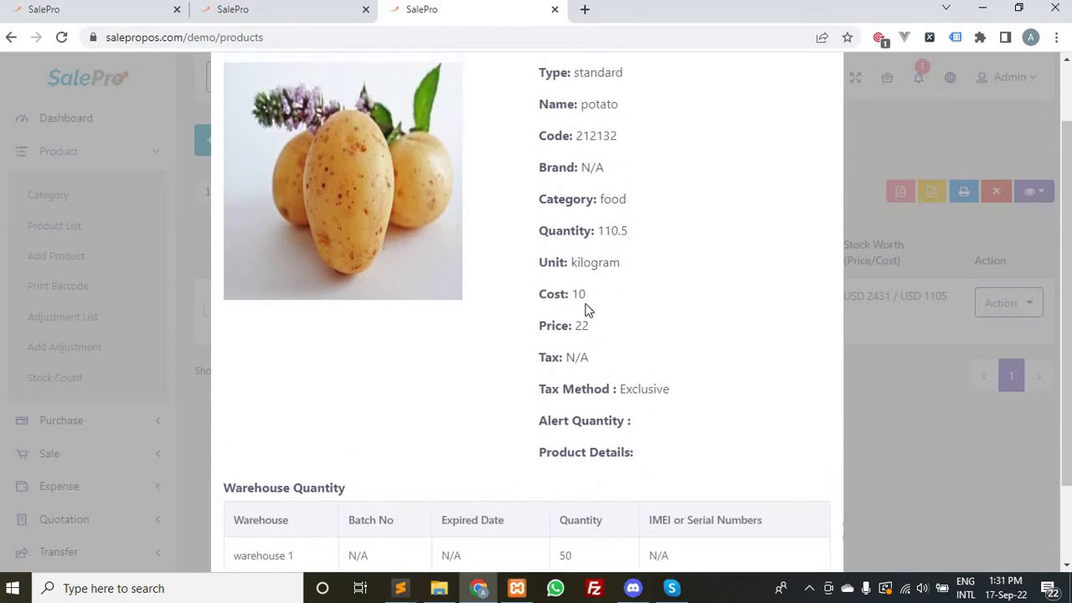
double_click(577, 294)
scroll(677, 302, up, 2)
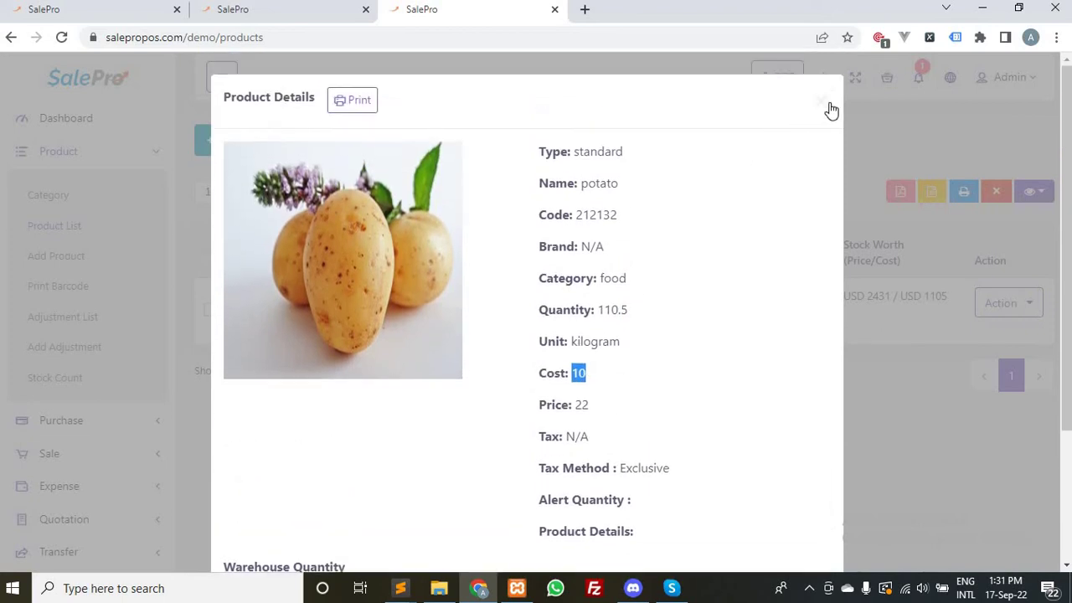
Close potato's details and open Add Purchase in a new tab
click(831, 110)
click(95, 421)
middle_click(84, 503)
Add potato to the new purchase for warehouse 1 by searching 'pot'
click(610, 11)
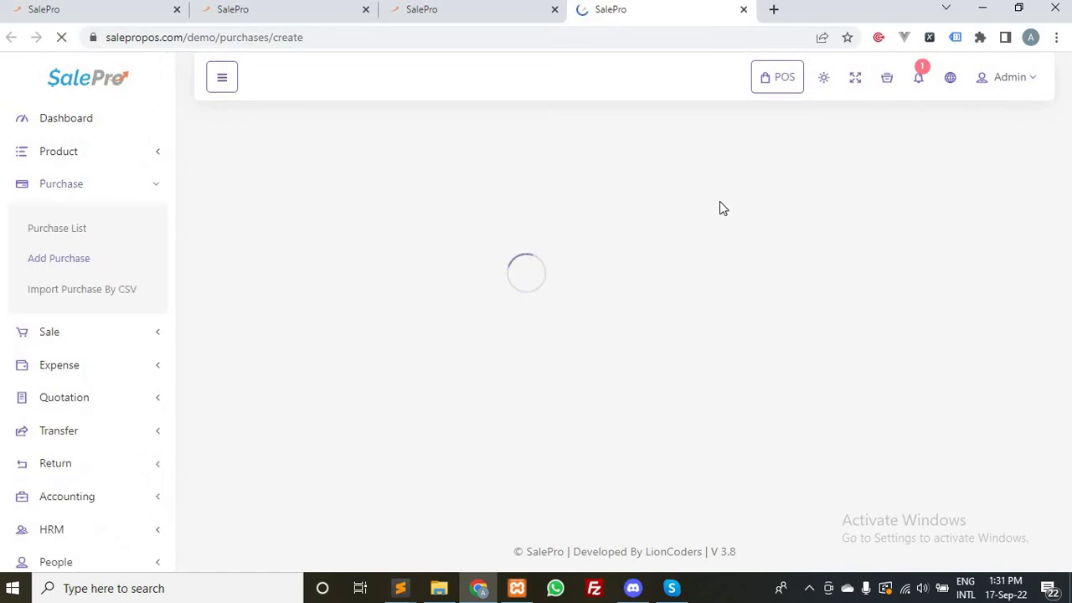
click(621, 265)
click(532, 338)
click(455, 392)
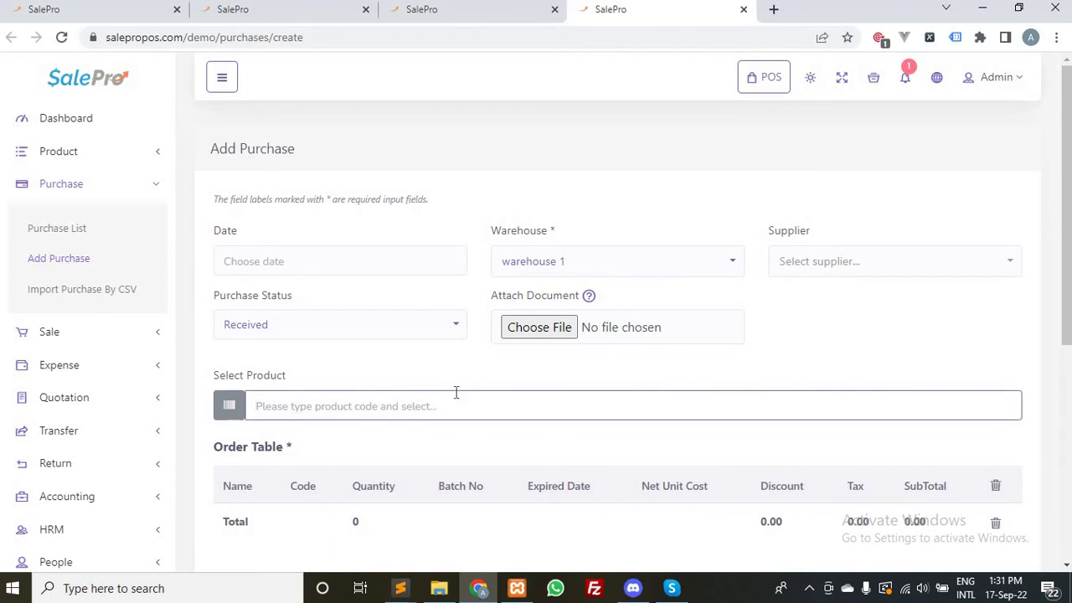
text(pot)
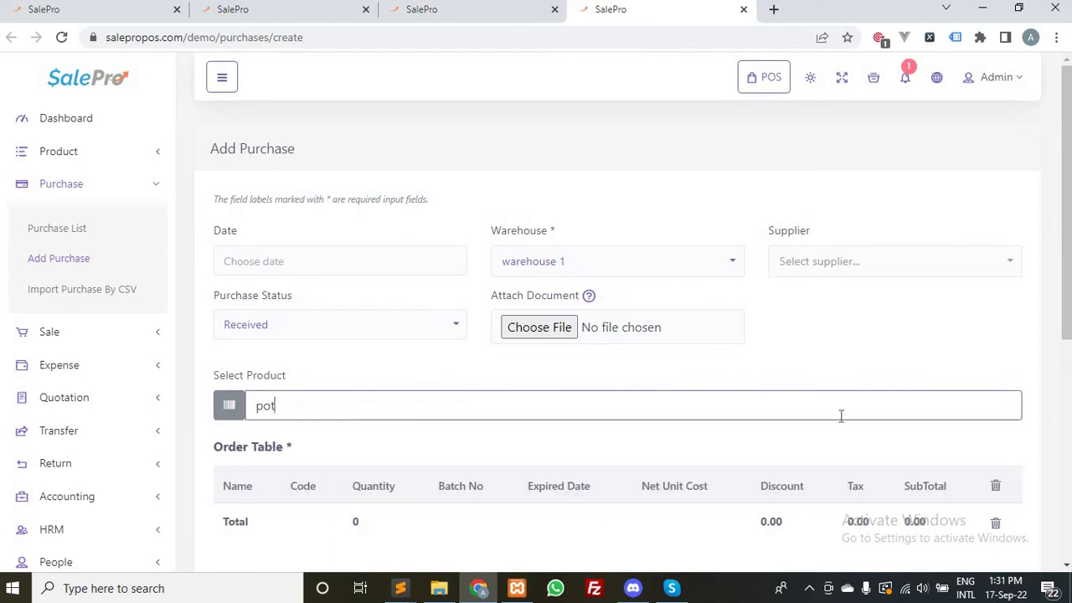
click(840, 419)
scroll(839, 419, down, 3)
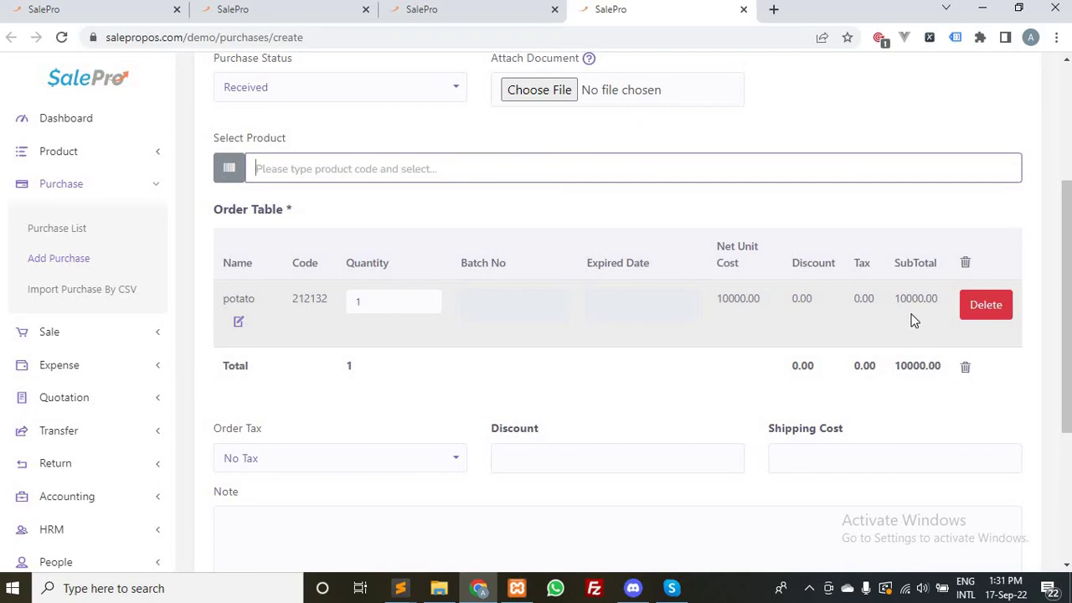
Compare the order line's 10000 cost with potato's product details and cost value
click(433, 12)
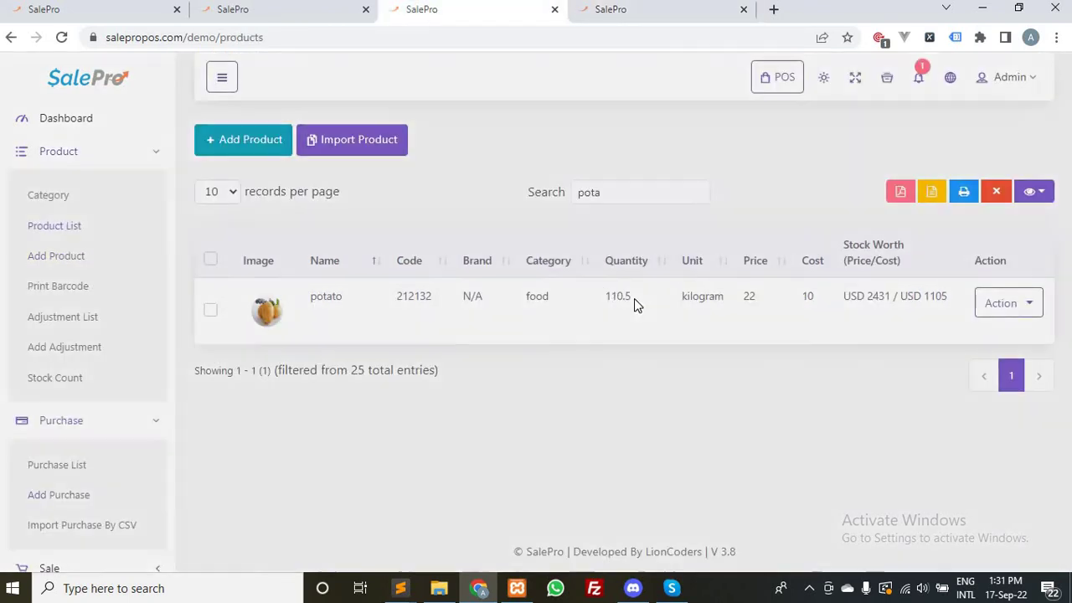
click(634, 301)
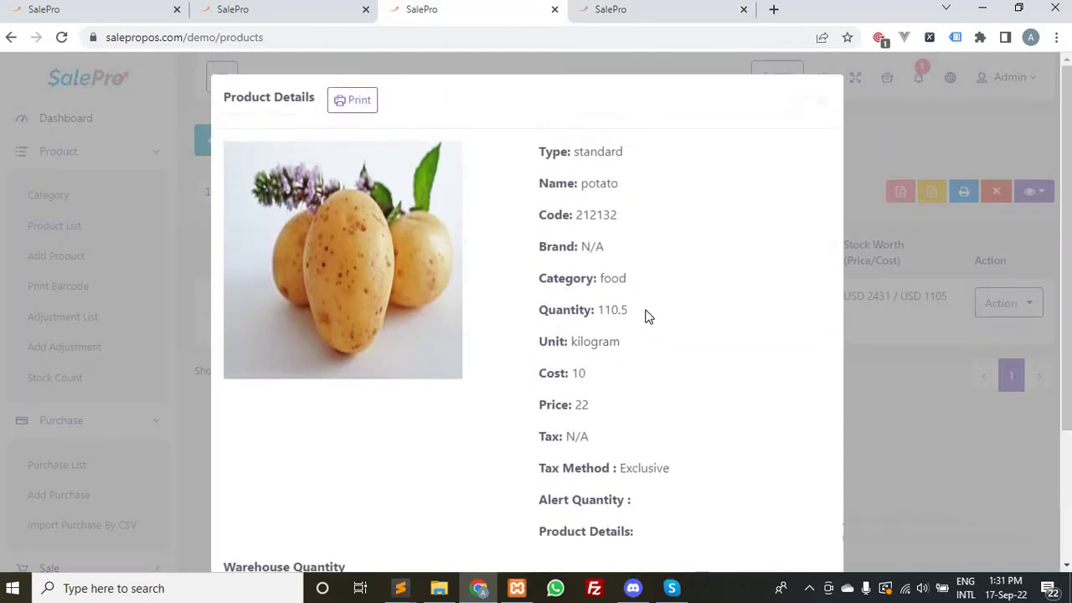
click(664, 11)
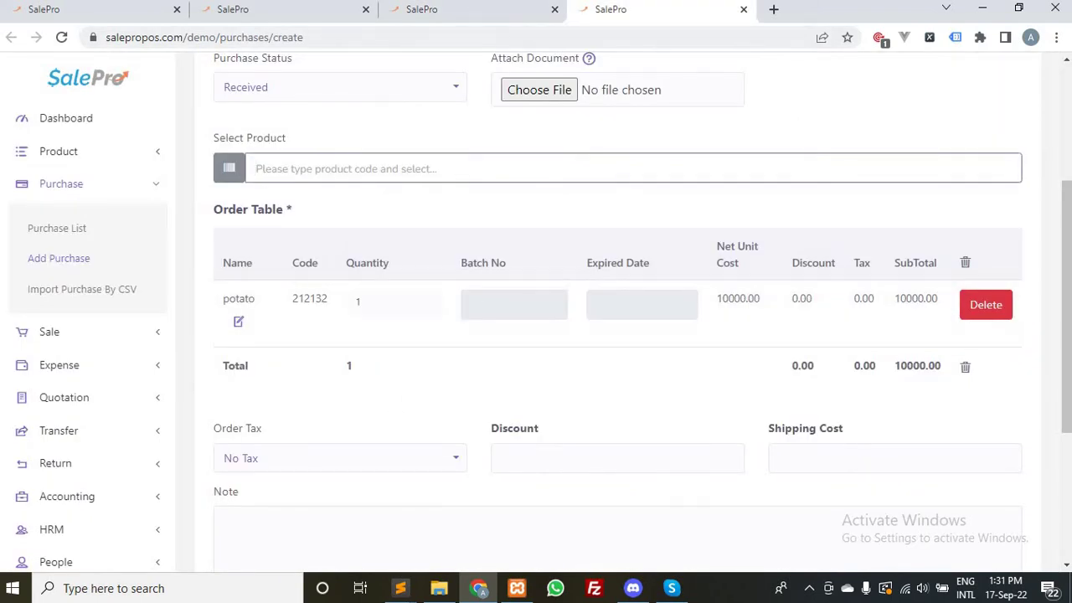
click(469, 13)
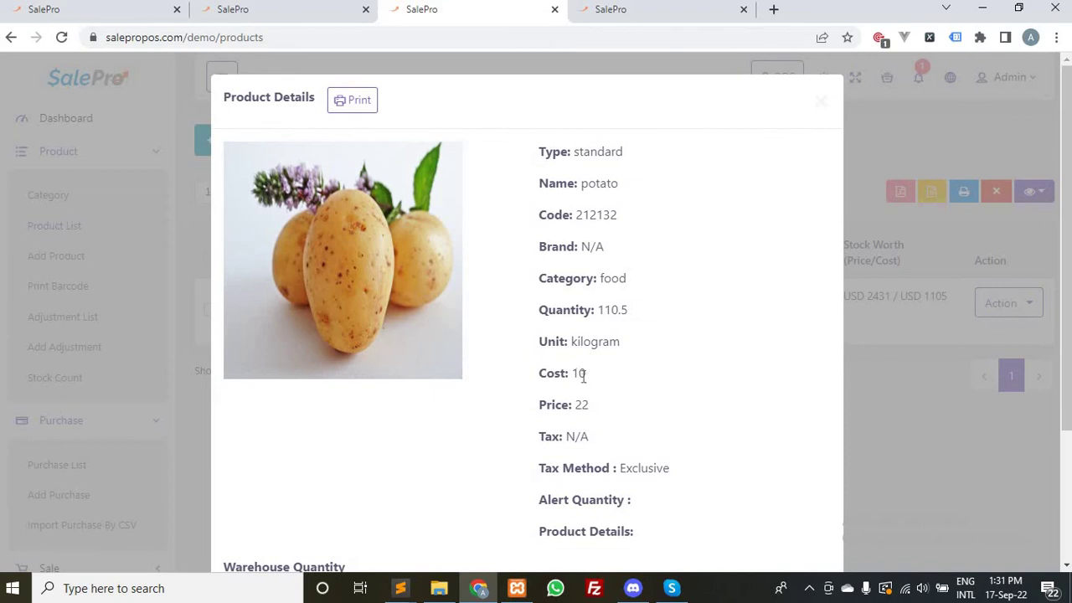
drag(573, 374, 598, 378)
scroll(603, 379, down, 2)
scroll(603, 378, up, 1)
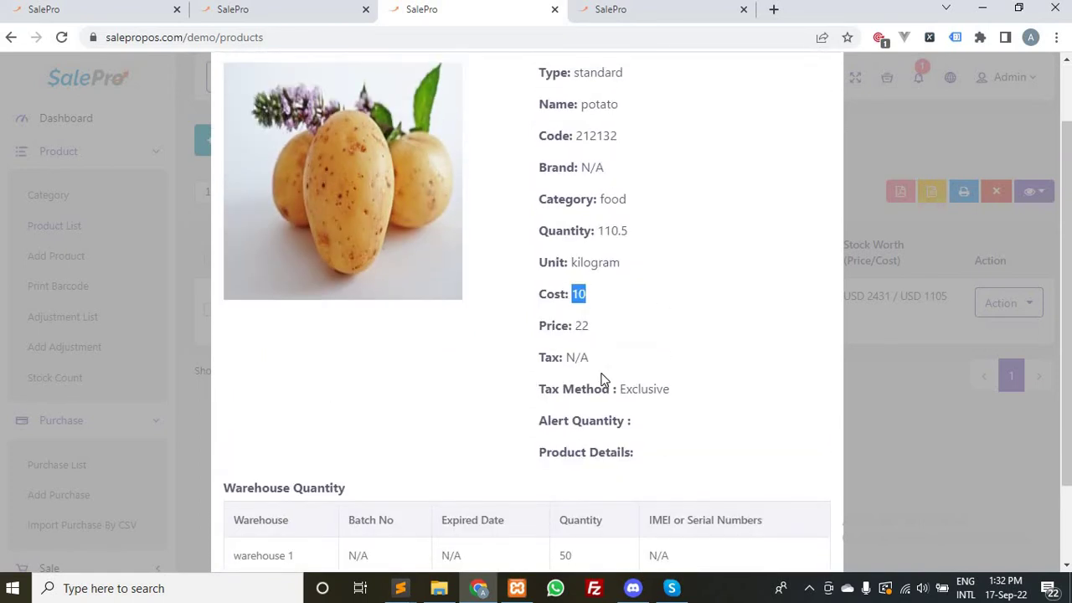
scroll(603, 378, down, 2)
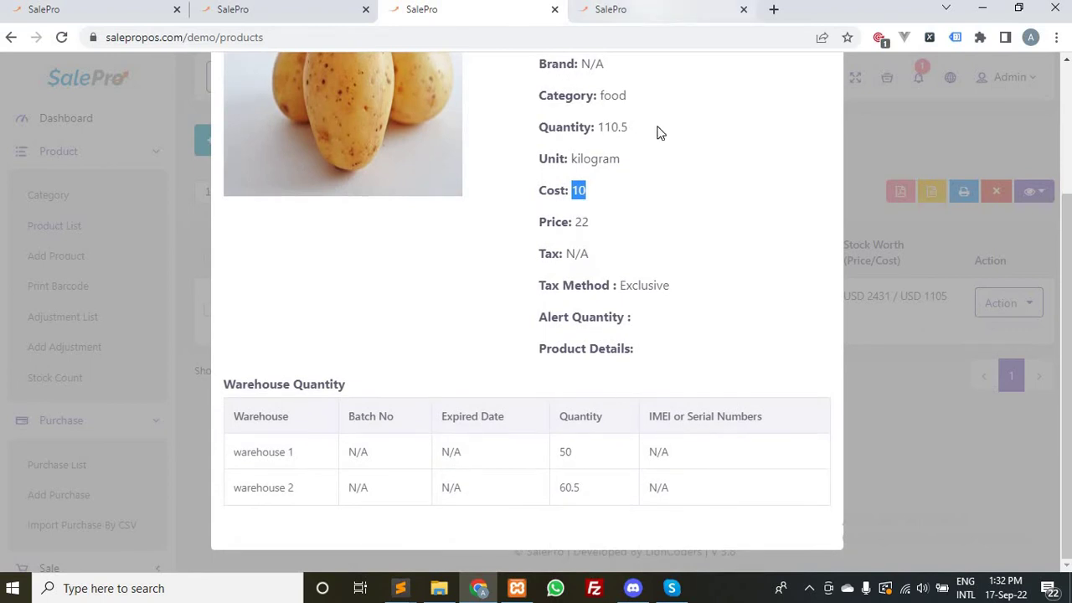
click(650, 8)
Switch the potato order line's unit to kilogram and check its 10.00 net cost
click(238, 325)
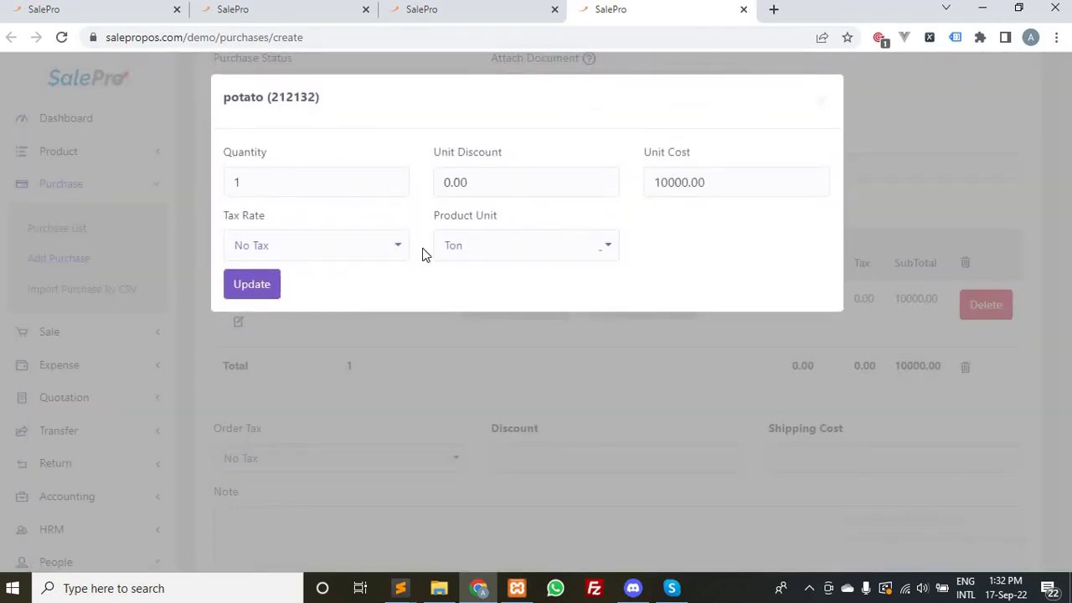
click(475, 253)
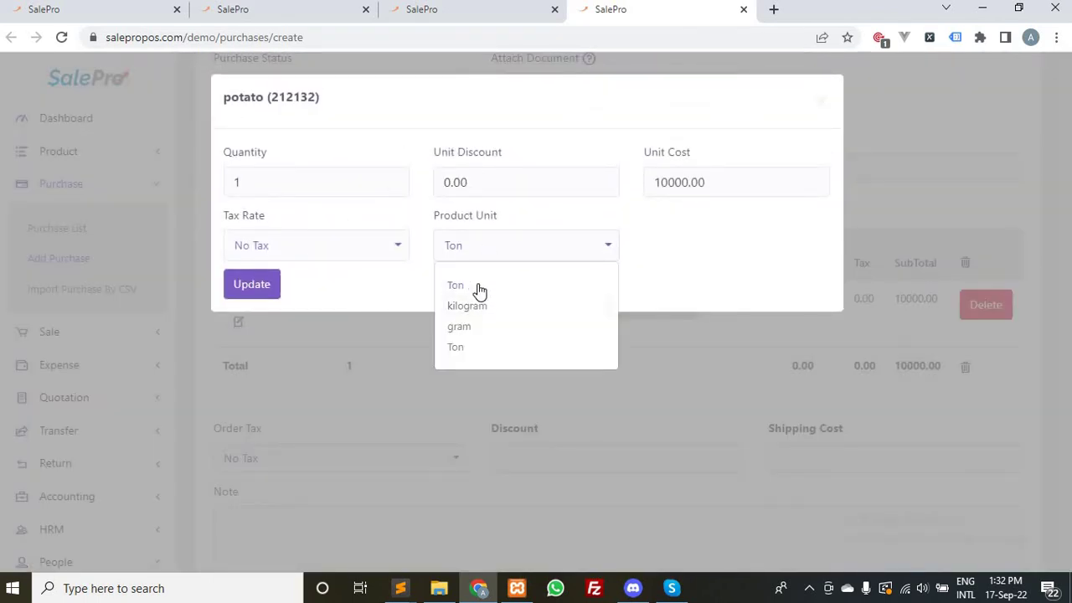
click(495, 306)
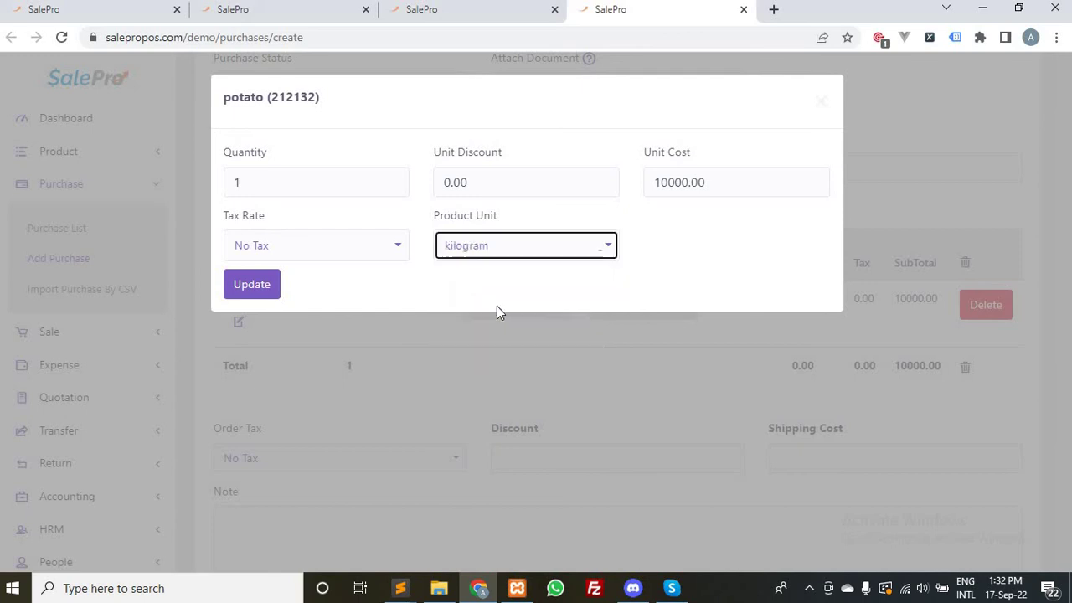
click(252, 285)
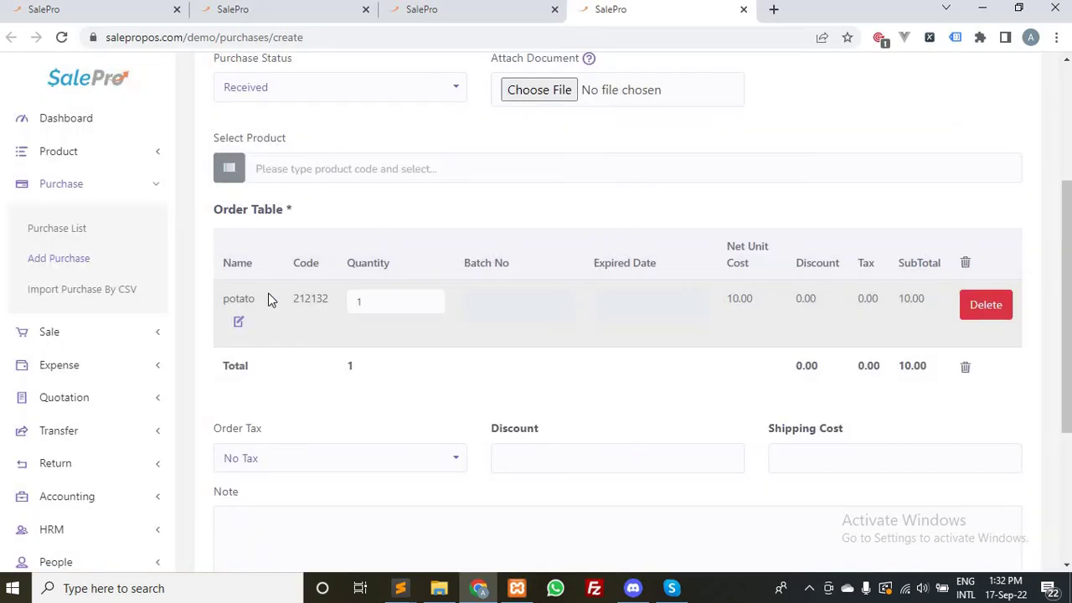
drag(725, 300, 765, 304)
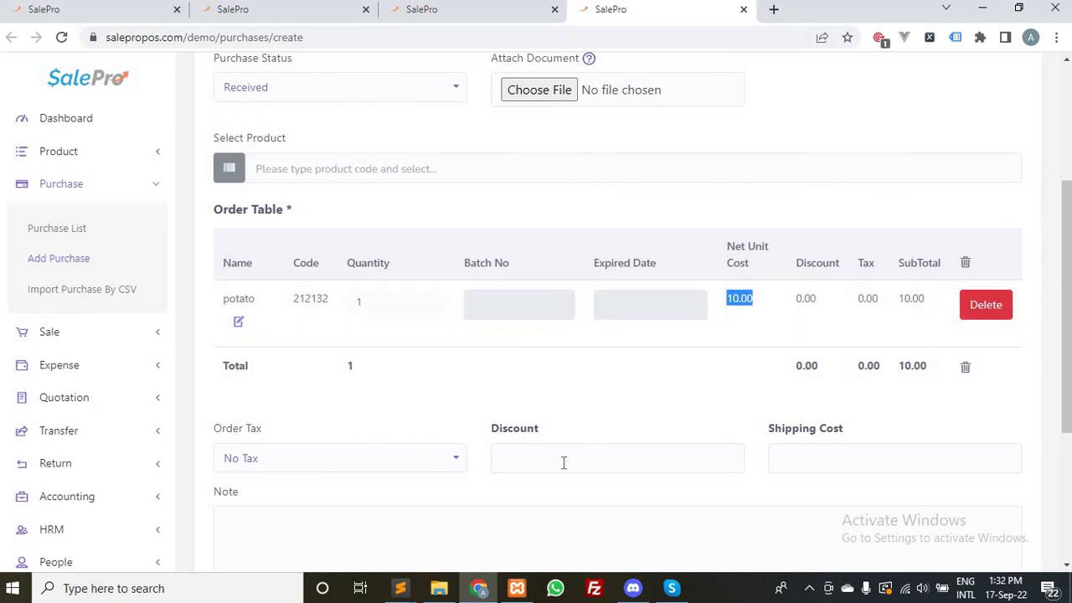
Set the order line's unit back to Ton and submit the purchase at 10000 per unit
click(239, 324)
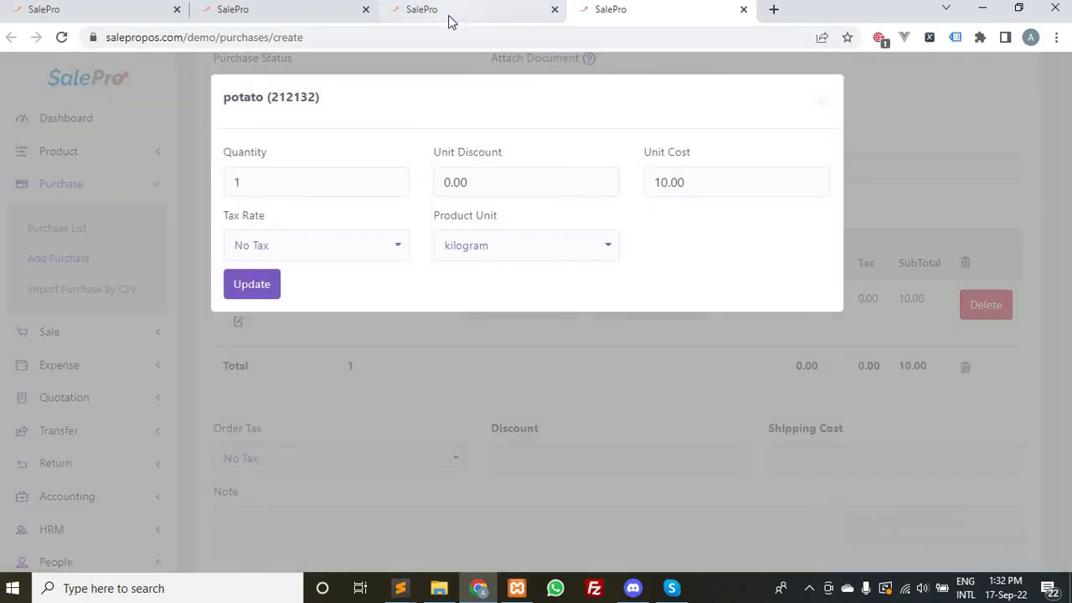
click(452, 11)
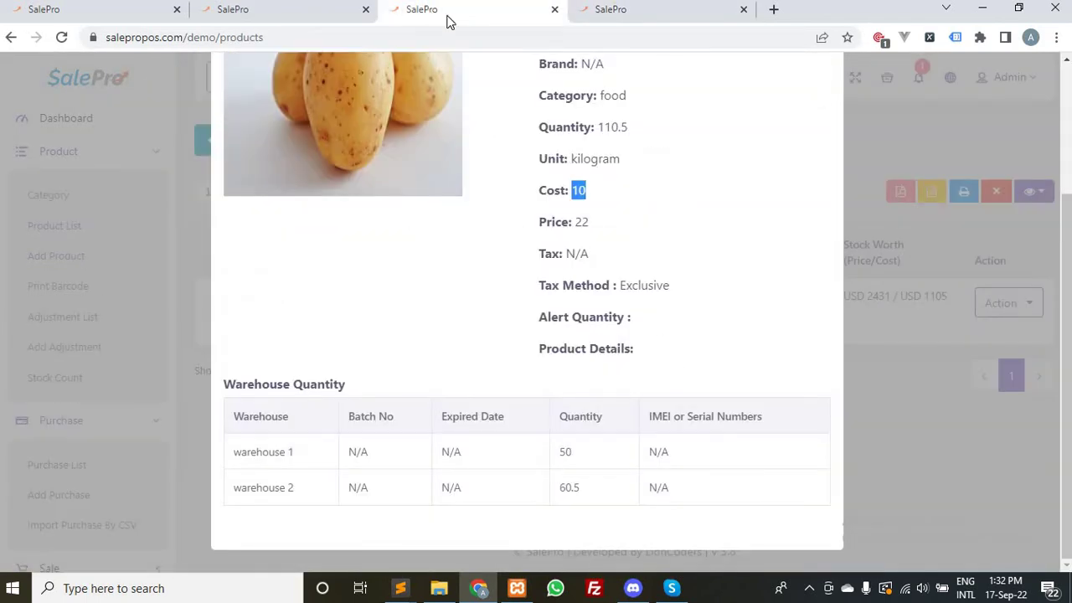
click(612, 12)
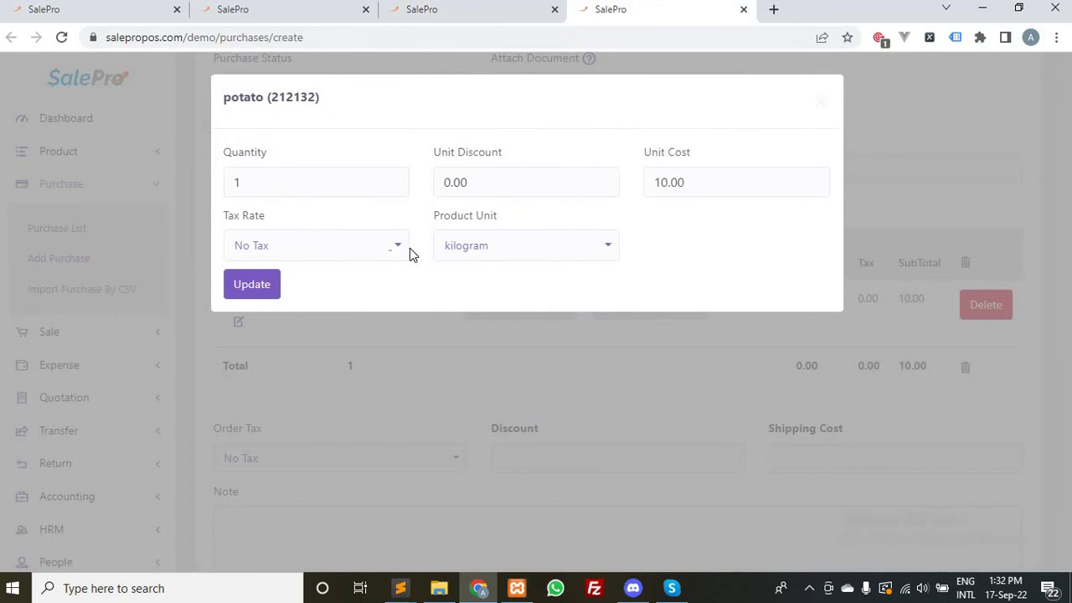
click(454, 252)
click(471, 305)
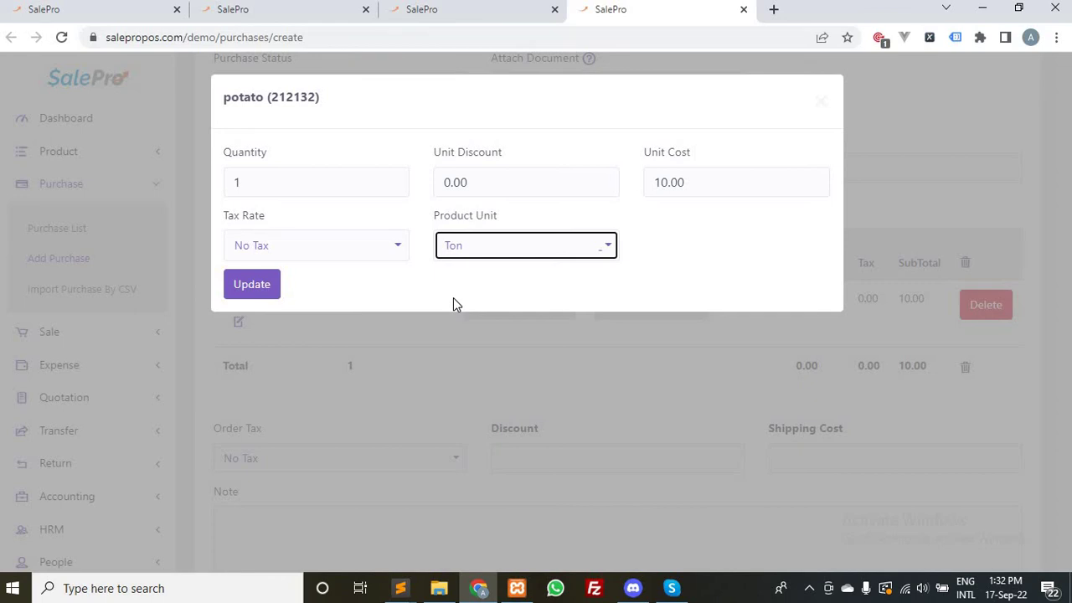
click(275, 291)
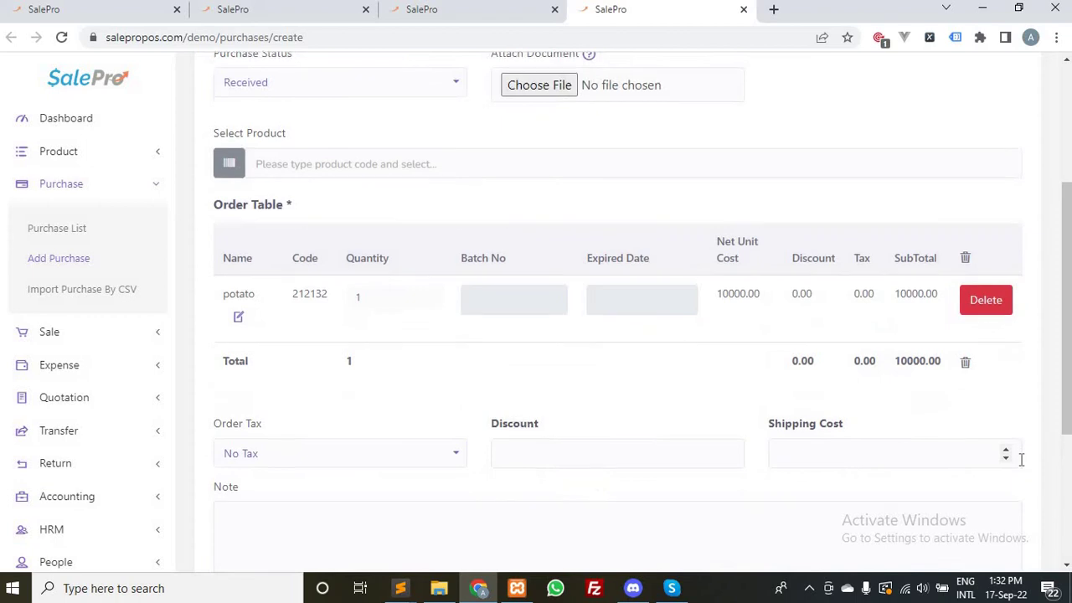
scroll(1021, 459, down, 2)
click(261, 476)
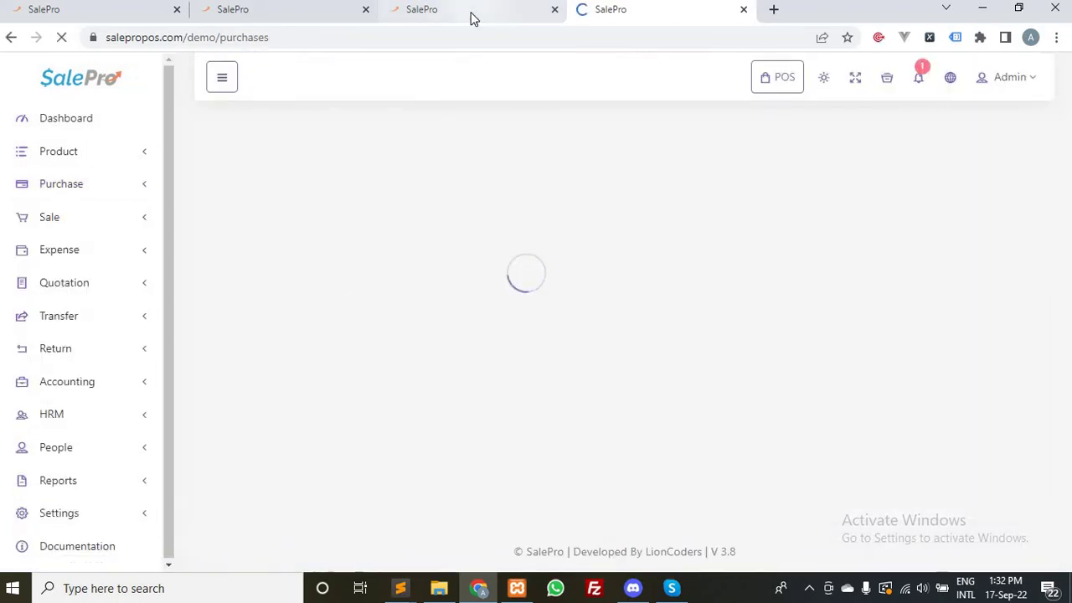
Refresh the potato search in the product list and reopen its details
click(473, 11)
scroll(782, 271, up, 3)
key(Escape)
click(615, 195)
key(BackSpace)
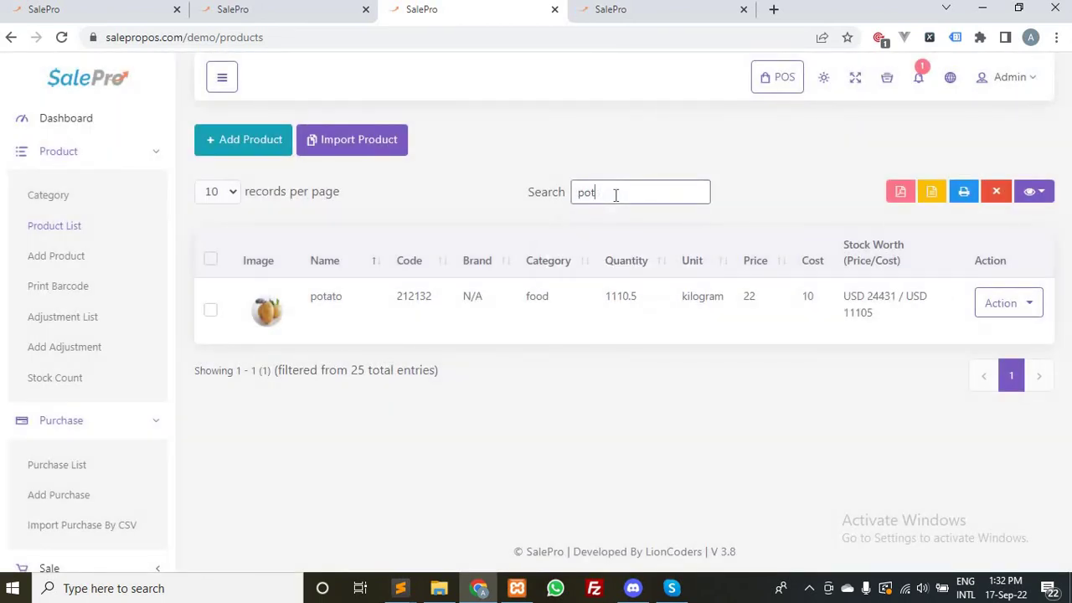
click(620, 320)
Confirm warehouse 1 now holds 1050 of potato, then close the details
scroll(618, 312, down, 2)
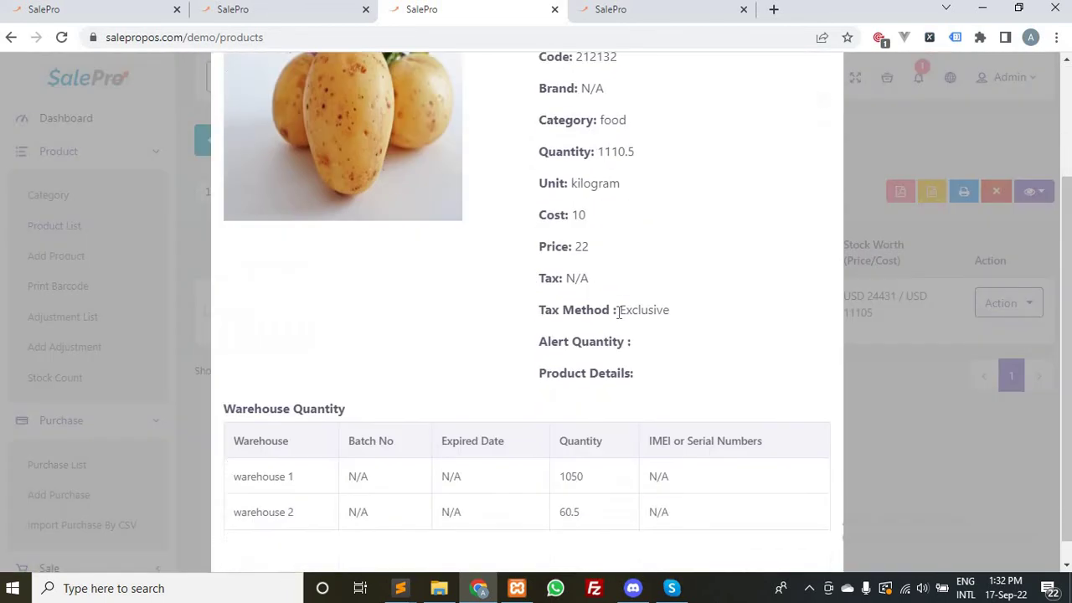
drag(239, 456, 301, 465)
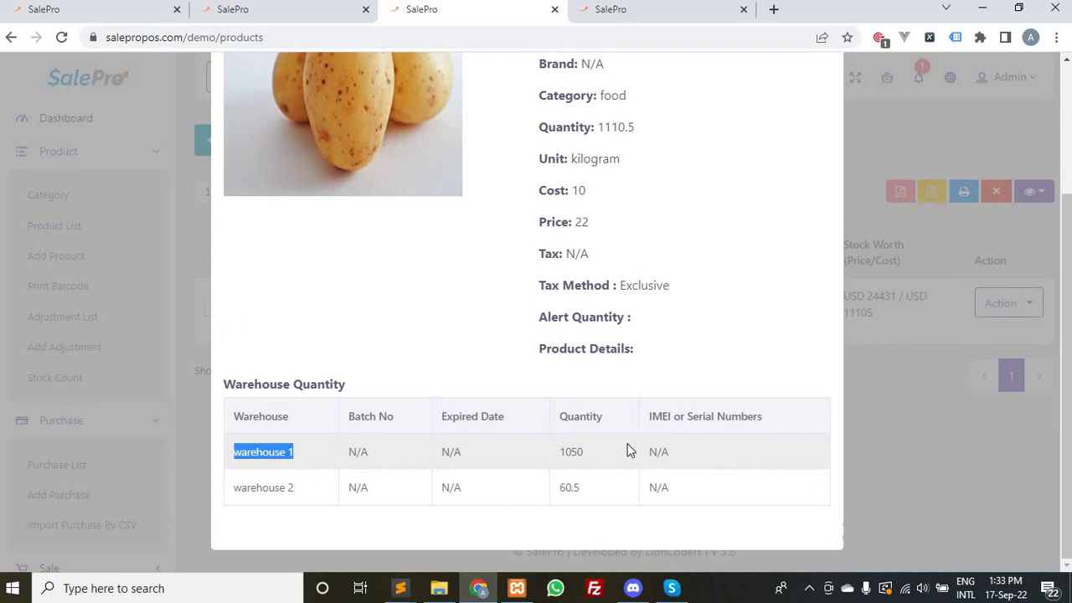
drag(555, 454, 617, 458)
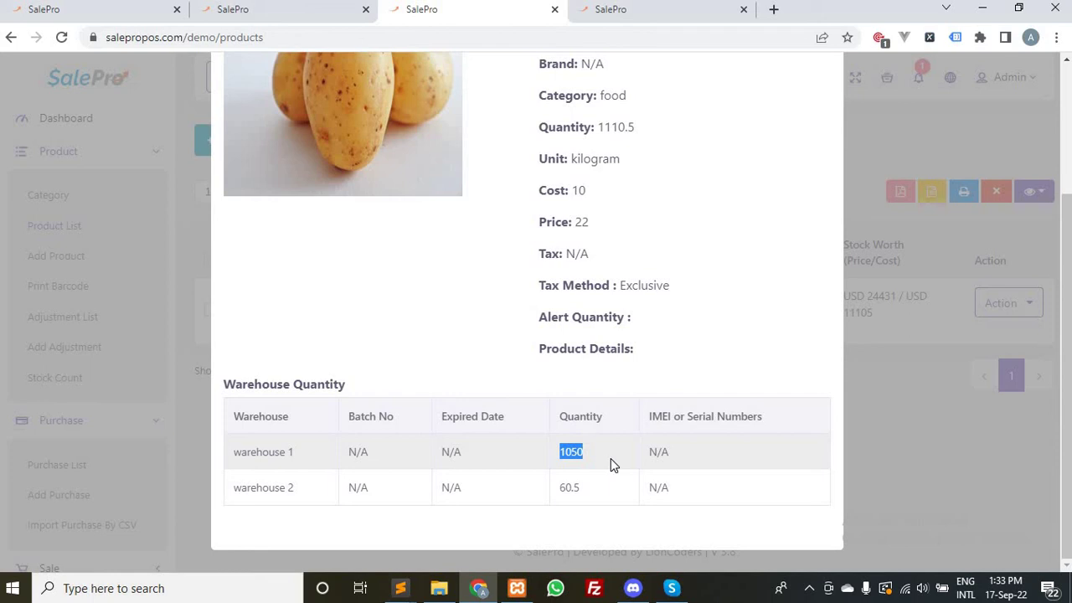
scroll(610, 460, up, 3)
click(824, 104)
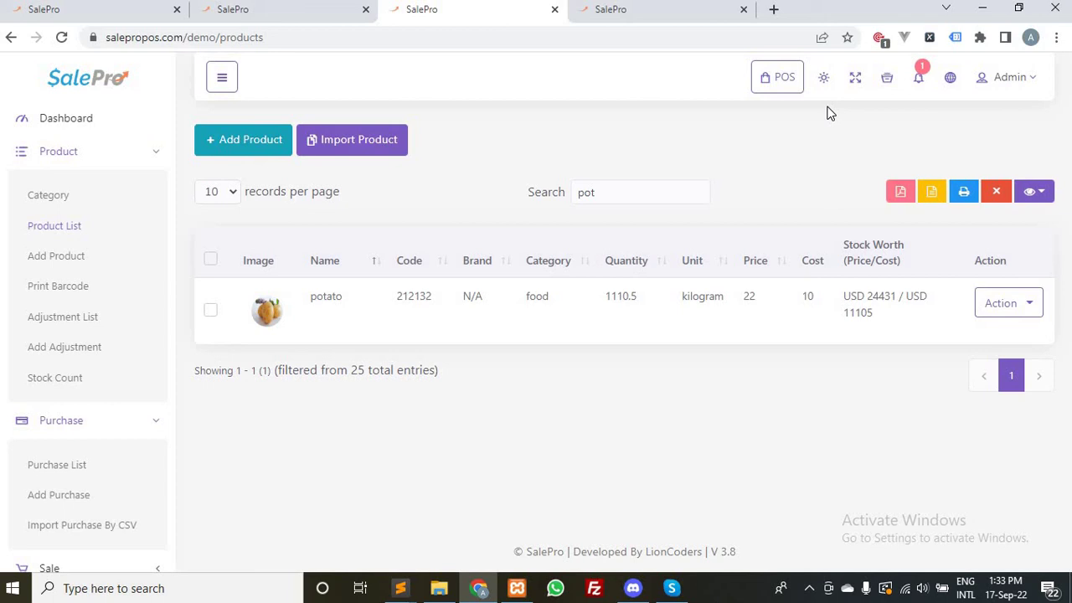
click(809, 589)
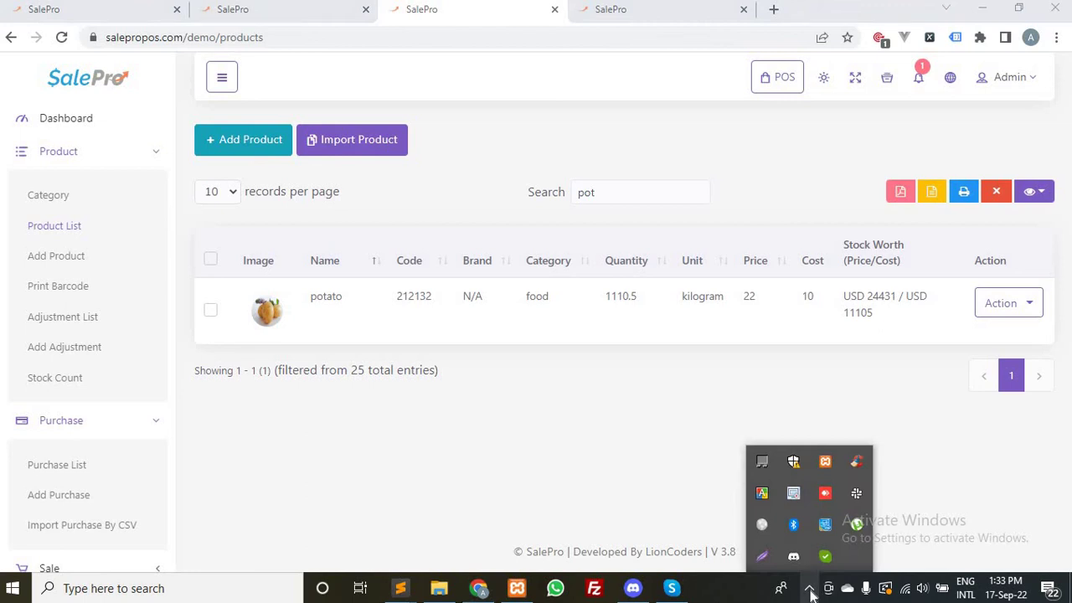
click(649, 514)
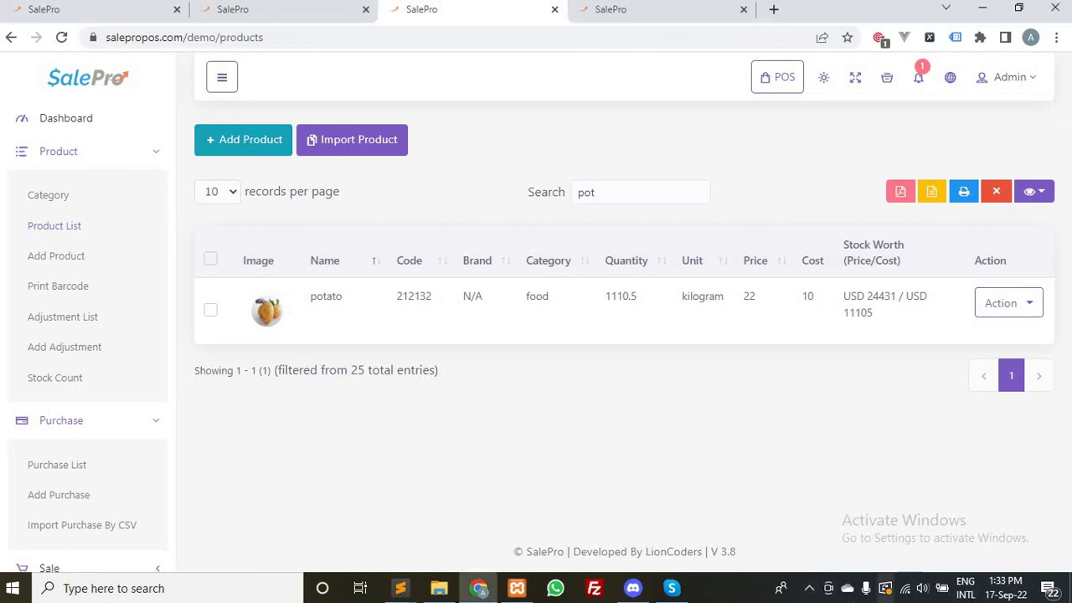
click(809, 589)
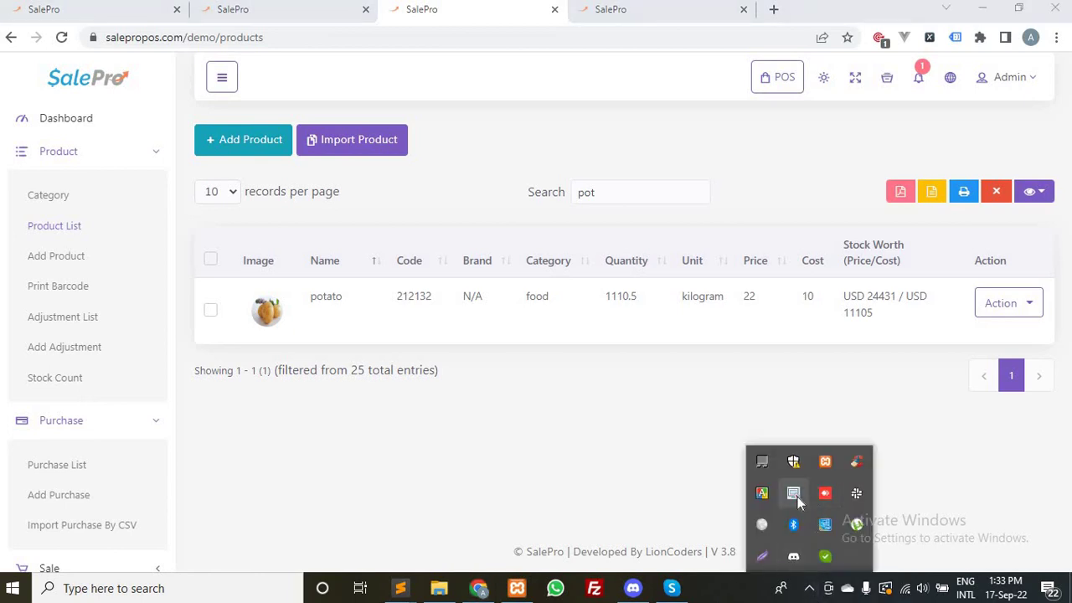